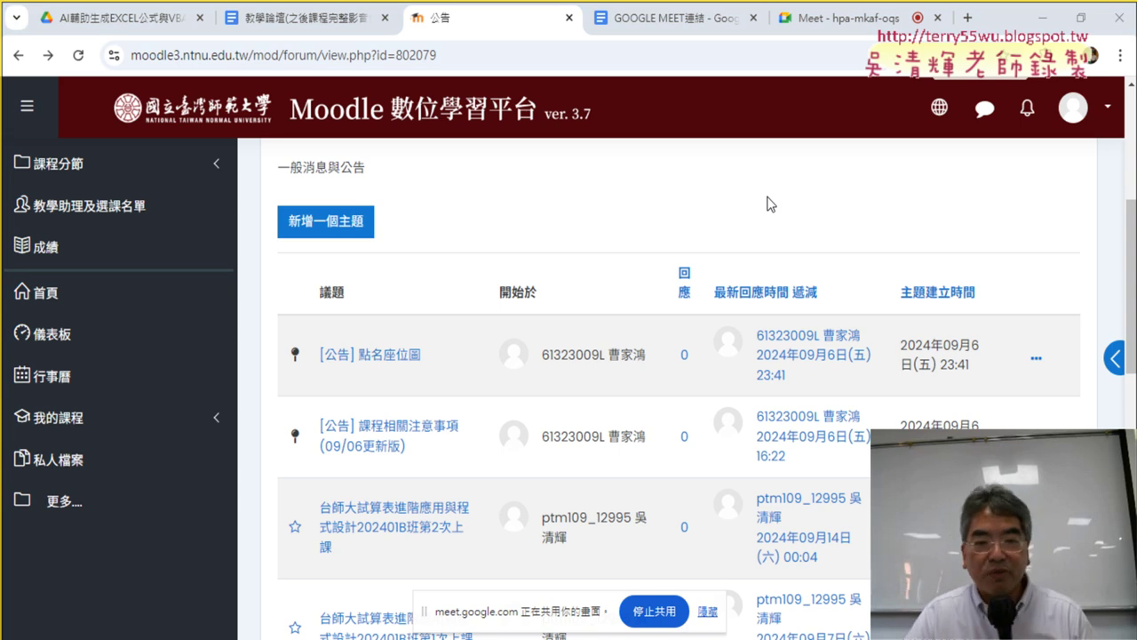
Open the 202401B class's 第2次上課 announcement and scroll down to its 上課內容 list
scroll(767, 203, down, 2)
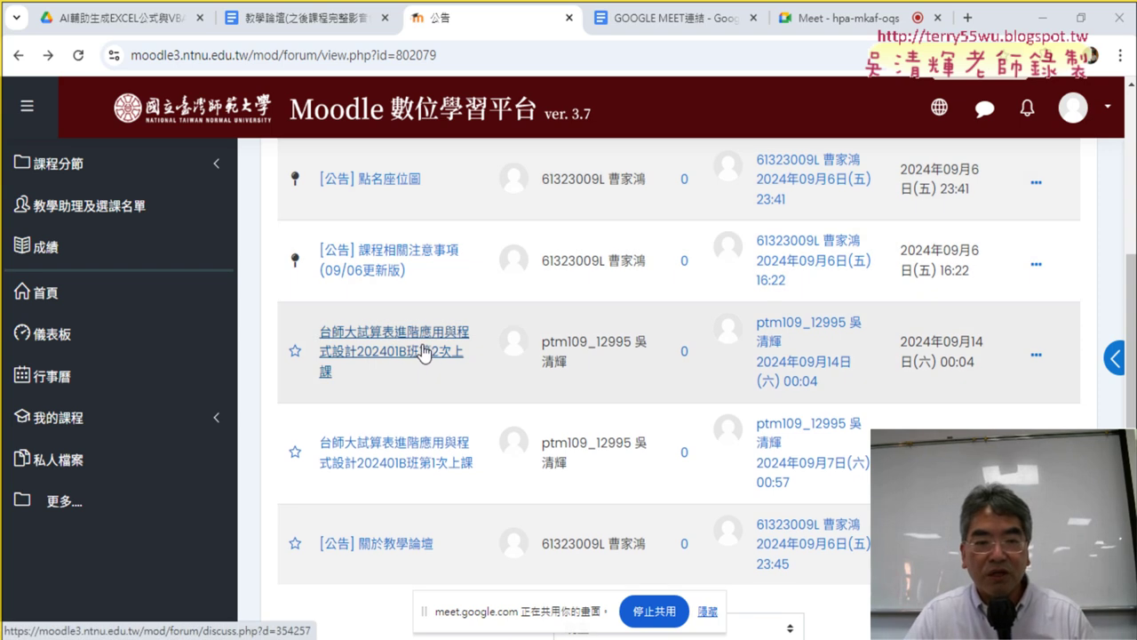
click(423, 352)
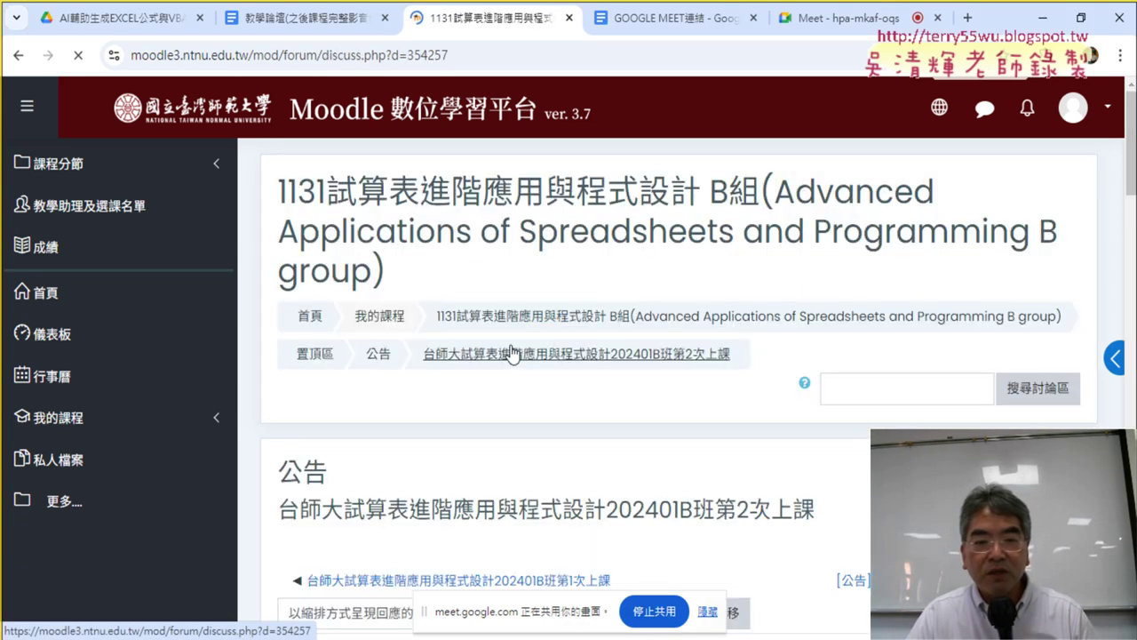
scroll(649, 334, down, 4)
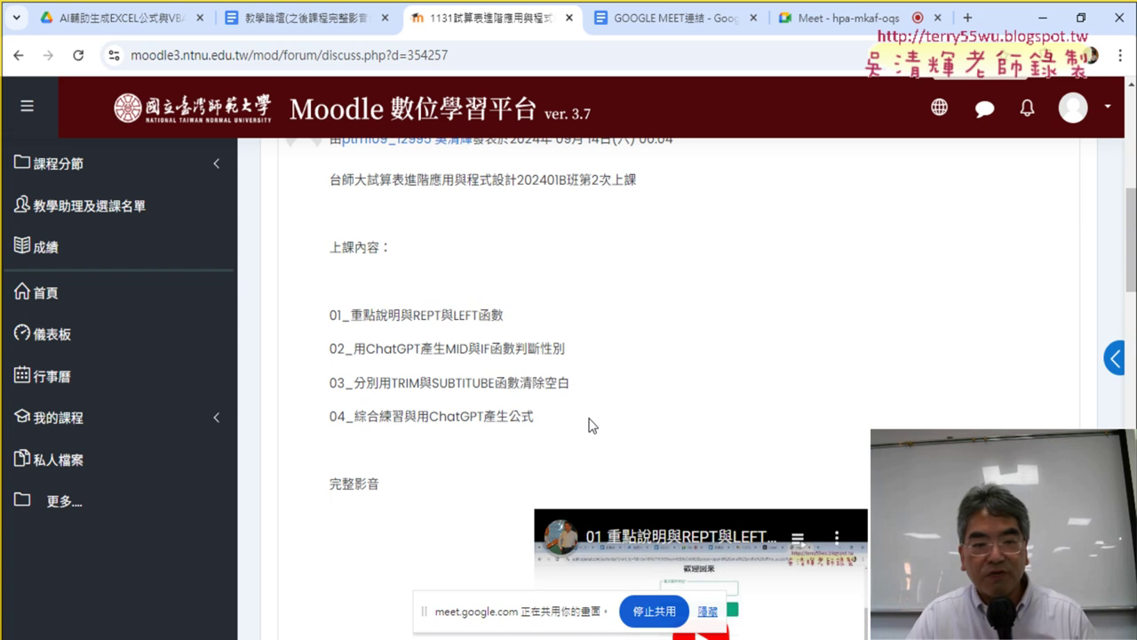
mouse_move(534, 415)
mouse_down()
mouse_move(488, 411)
mouse_move(329, 315)
mouse_up()
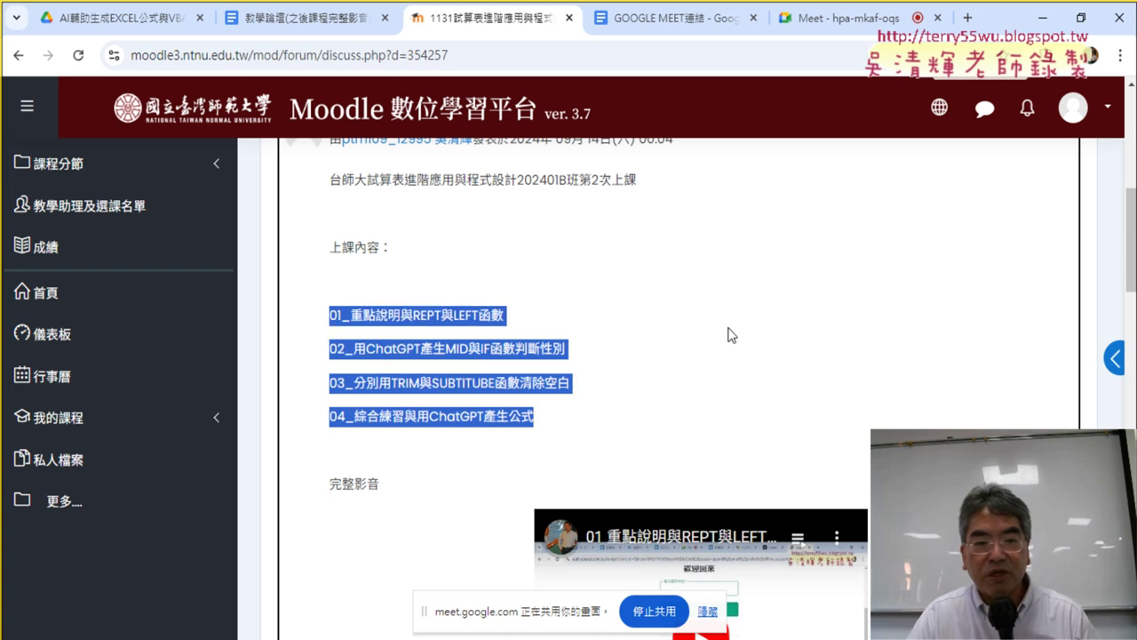
click(671, 329)
drag(521, 321, 400, 323)
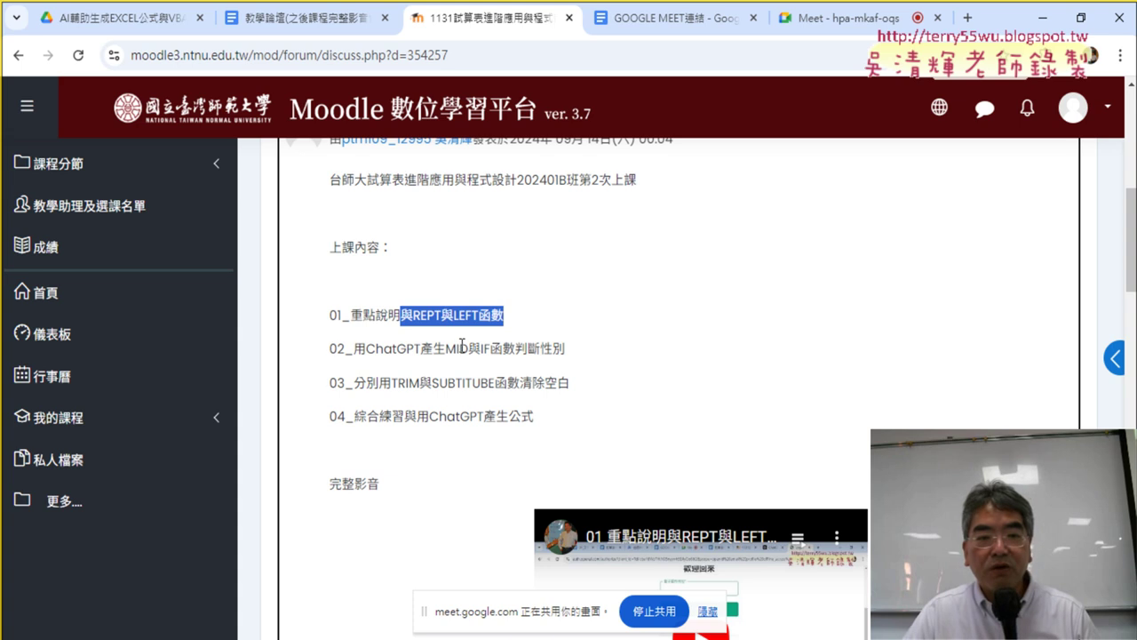
mouse_move(433, 349)
mouse_down()
mouse_move(577, 360)
mouse_move(540, 350)
mouse_up()
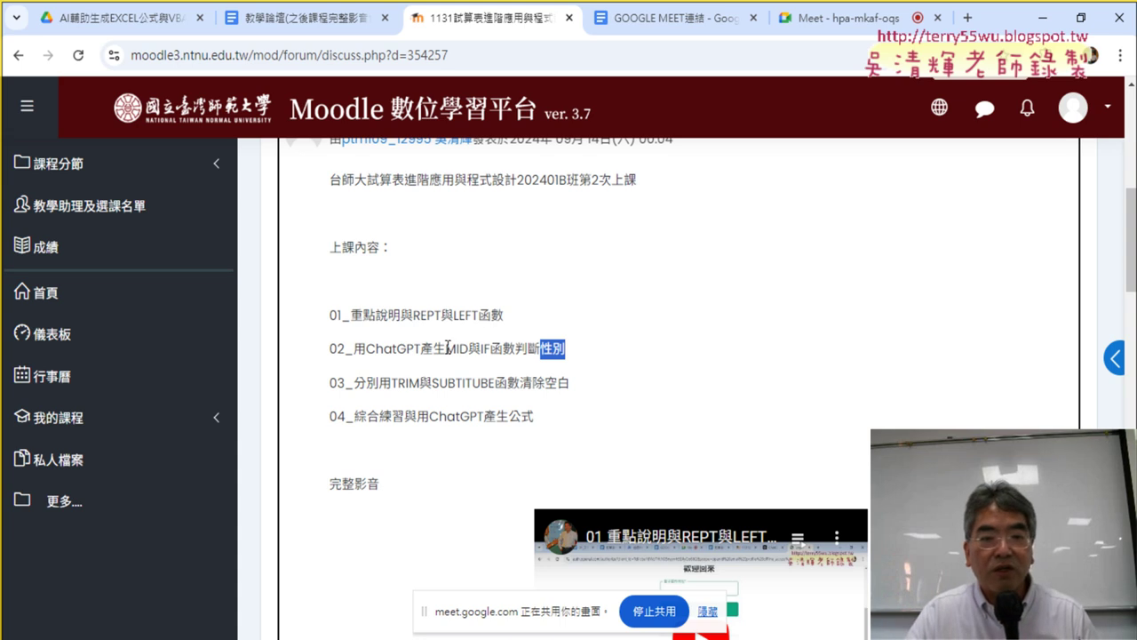
drag(446, 348, 469, 348)
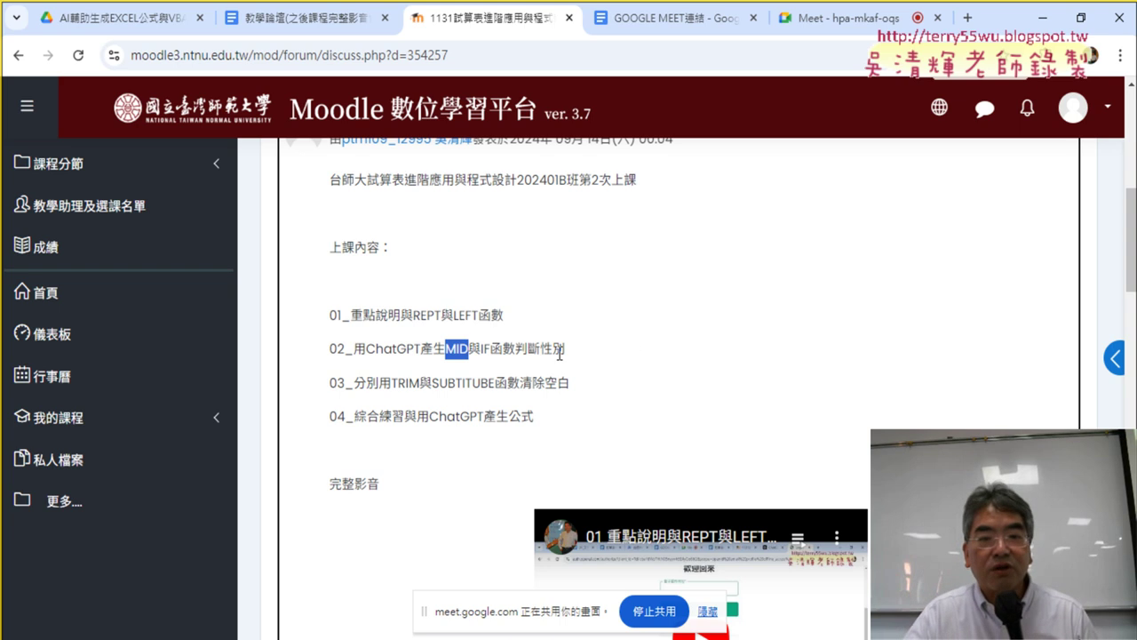
drag(479, 348, 515, 348)
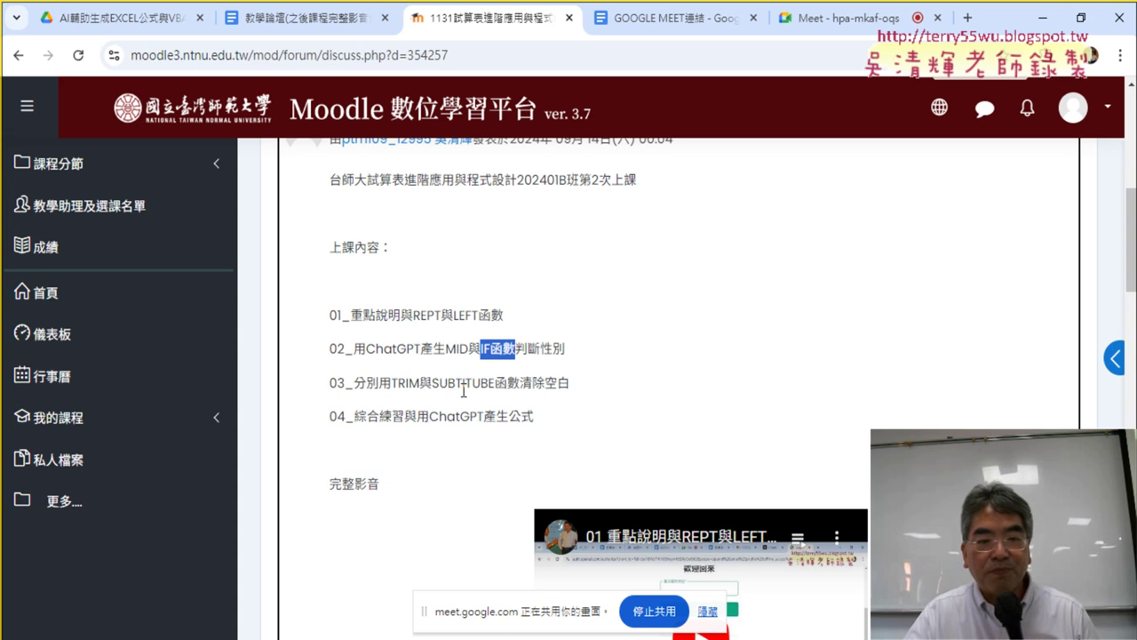
mouse_move(393, 382)
mouse_down()
mouse_move(565, 383)
mouse_move(586, 394)
mouse_up()
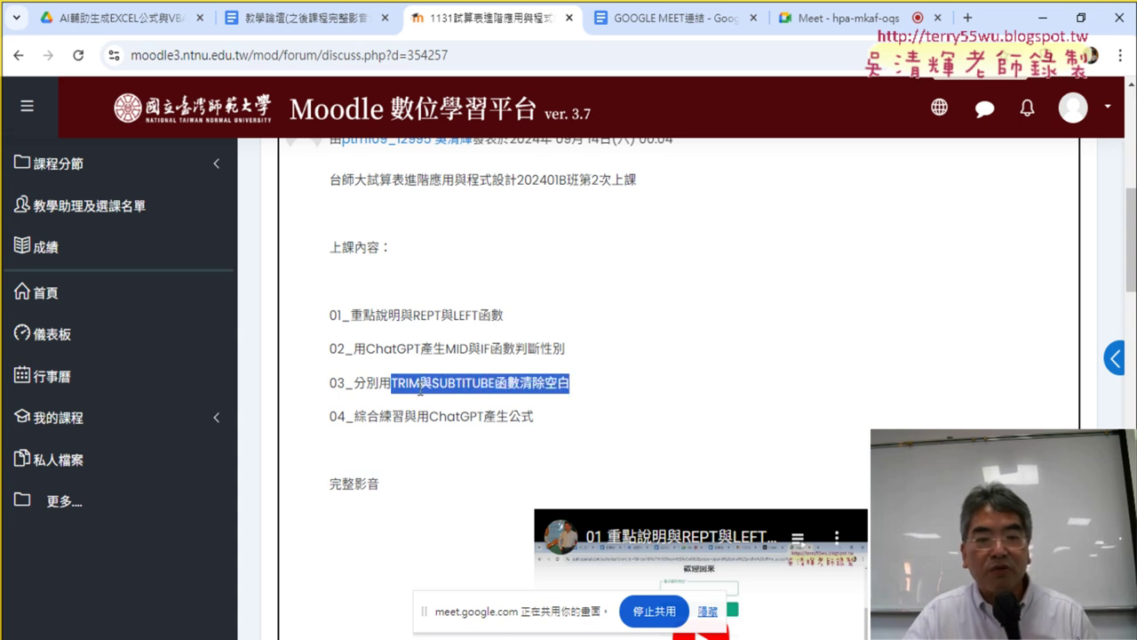
drag(420, 387, 392, 384)
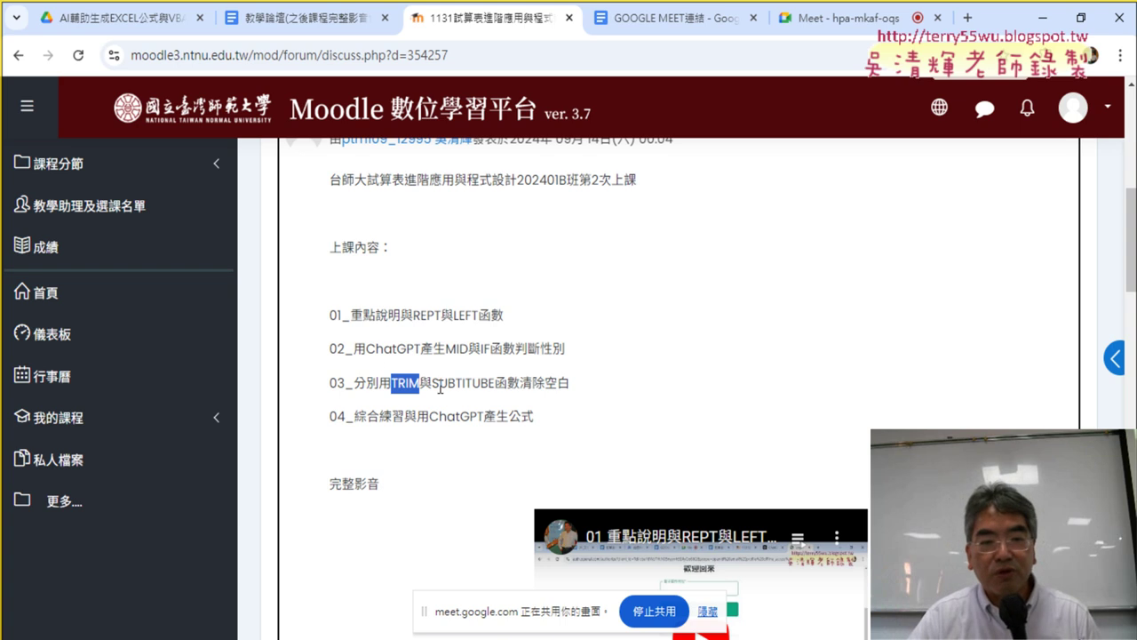
drag(433, 383, 495, 383)
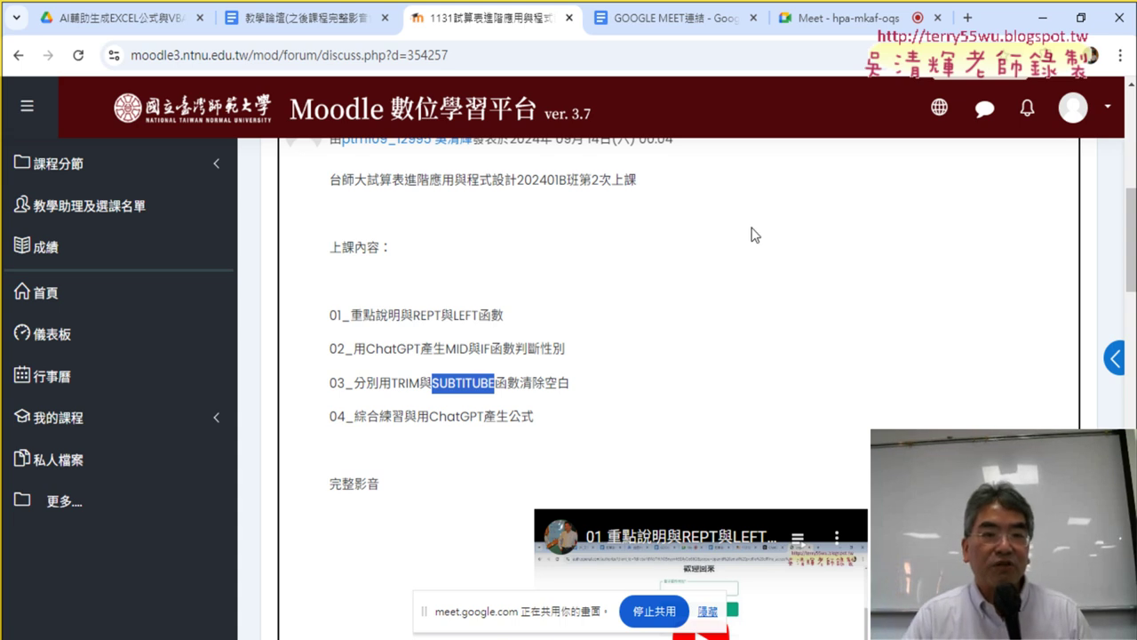
scroll(647, 199, down, 2)
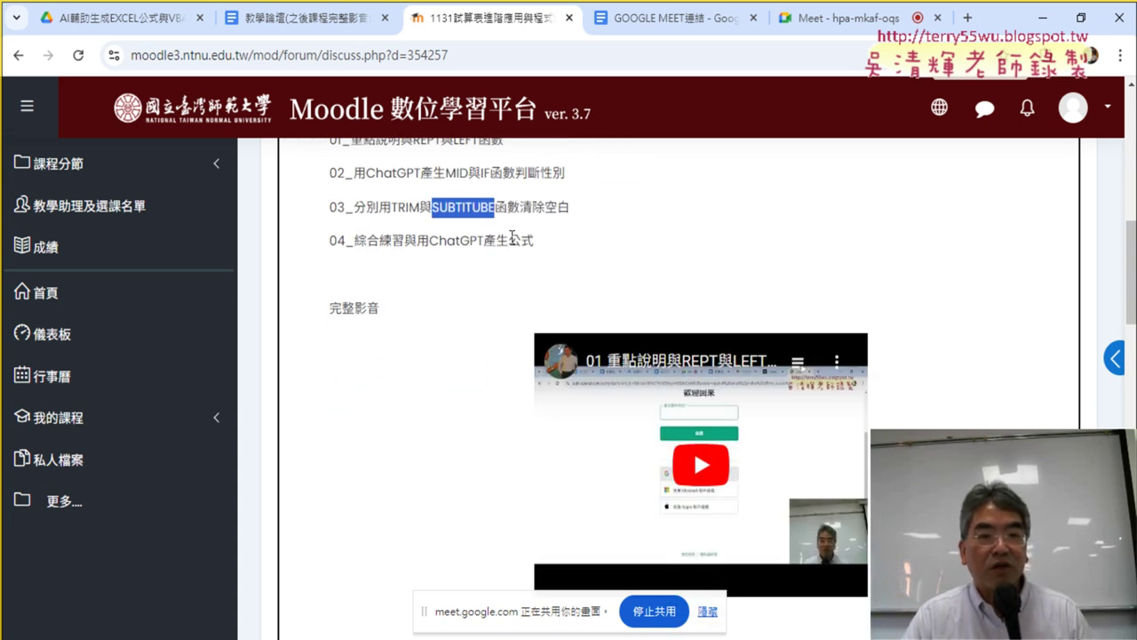
drag(484, 239, 429, 240)
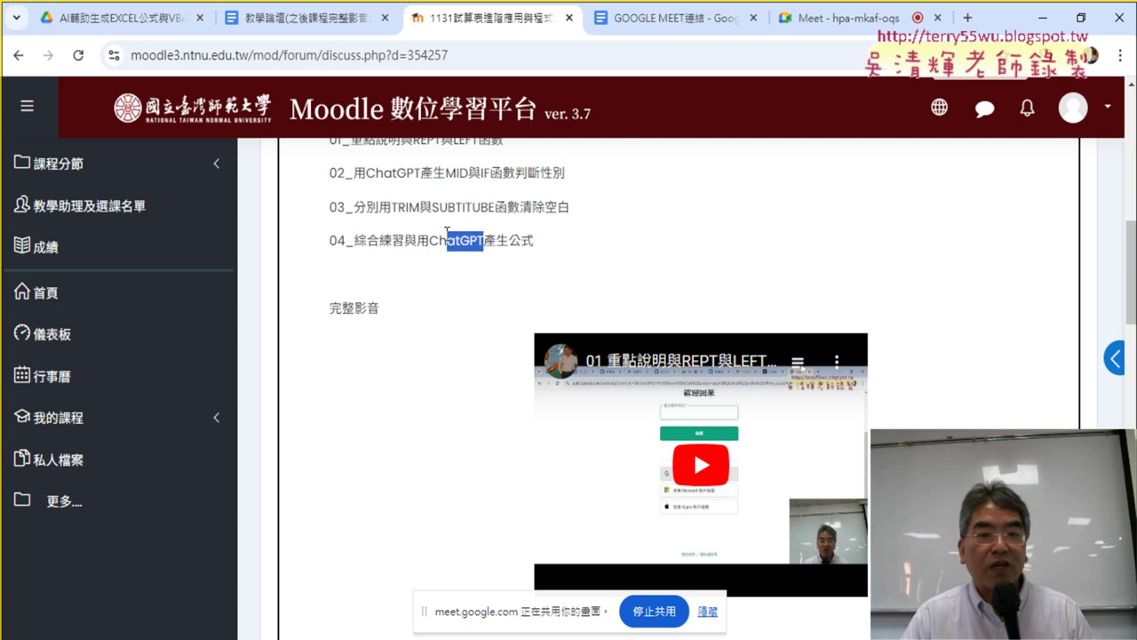
drag(534, 240, 484, 239)
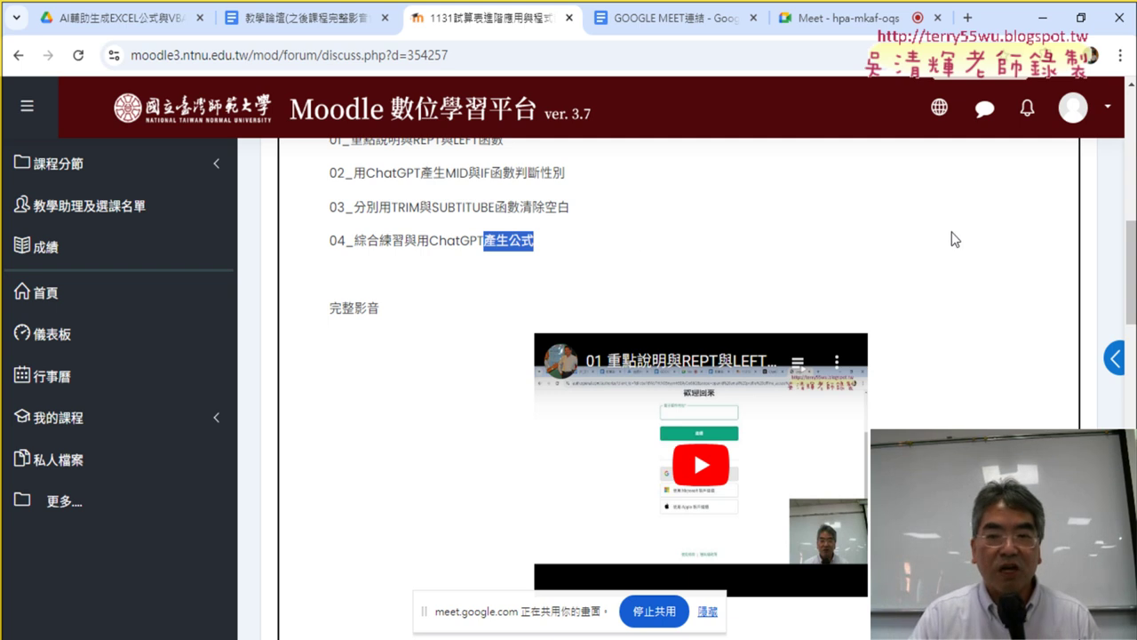
scroll(955, 240, down, 1)
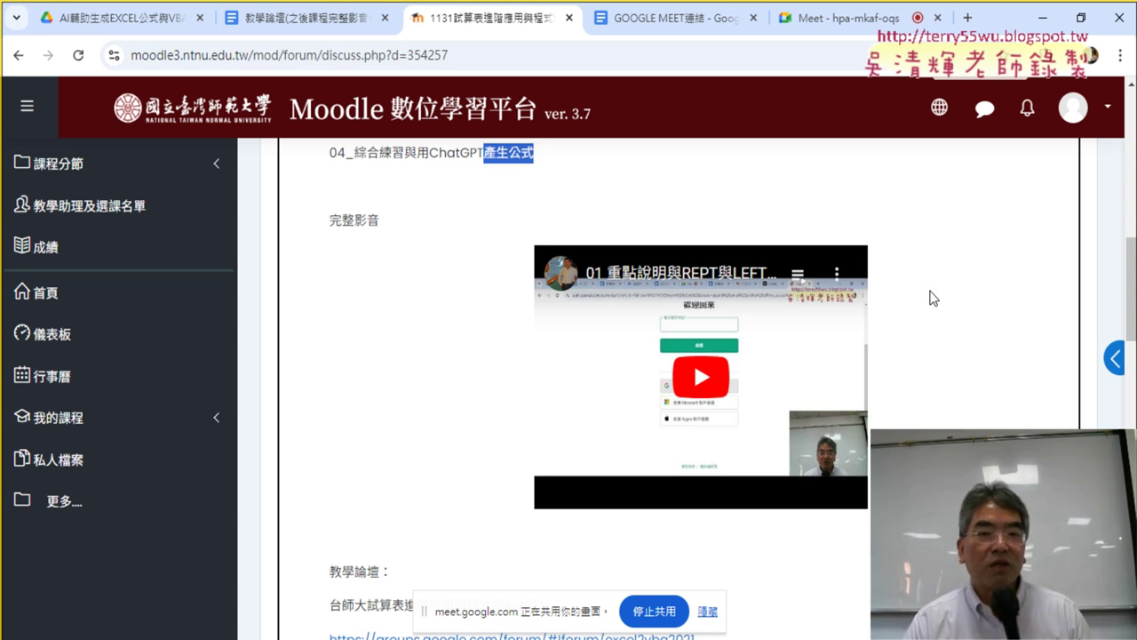
scroll(932, 297, up, 2)
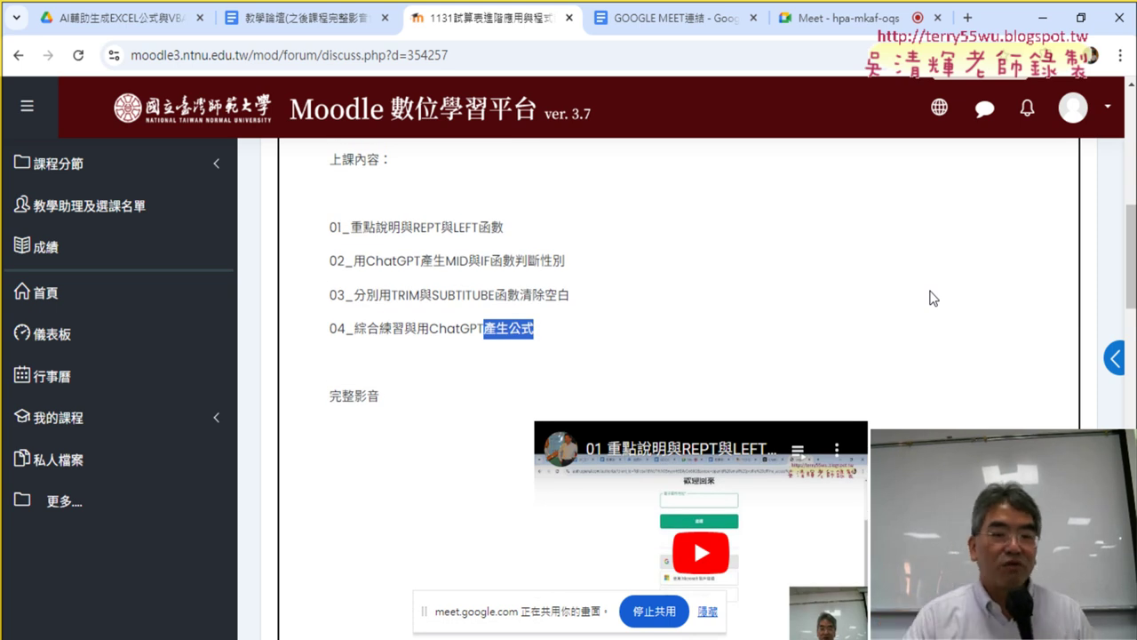
scroll(933, 298, down, 1)
Hide the Meet sharing notice, highlight the forum name, and minimize the browser back to Excel
scroll(941, 310, down, 2)
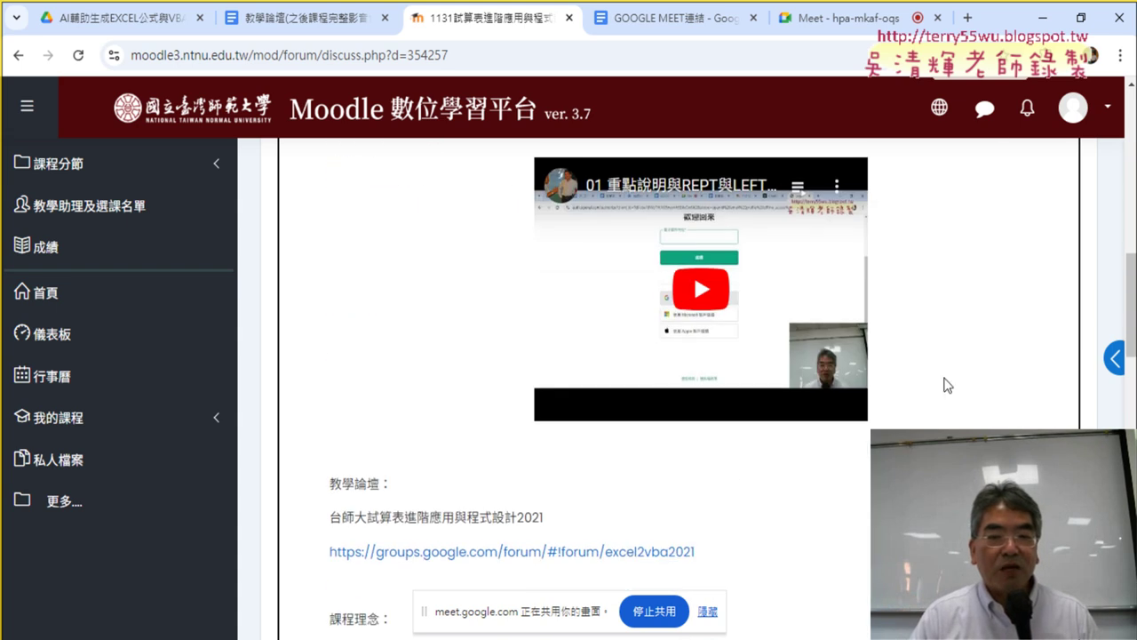
click(707, 613)
scroll(857, 538, down, 1)
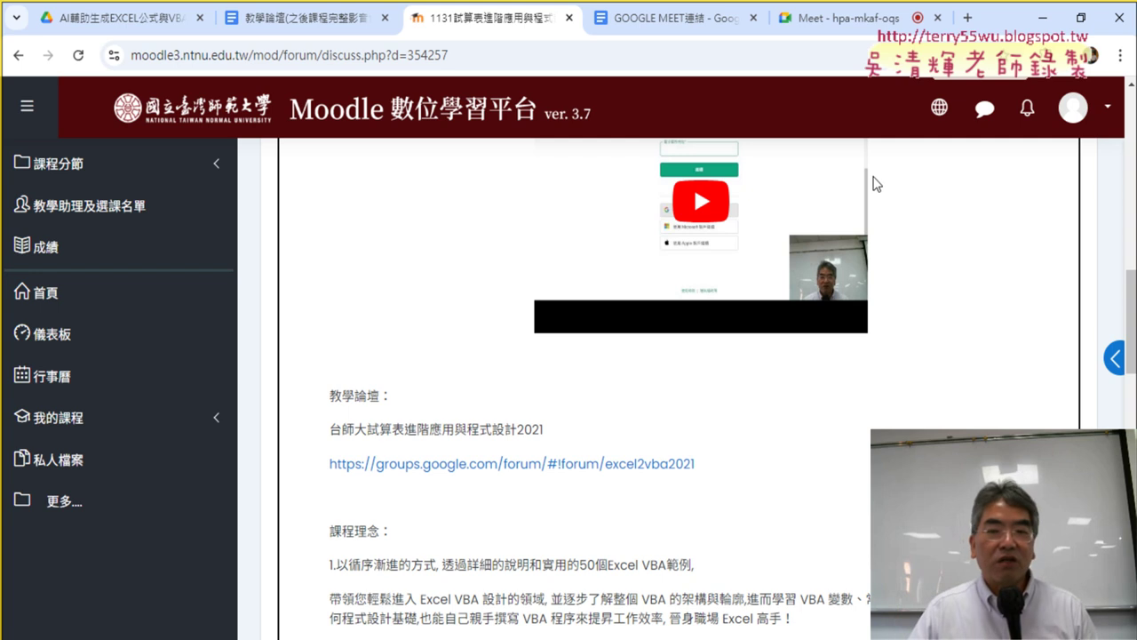
scroll(912, 375, down, 1)
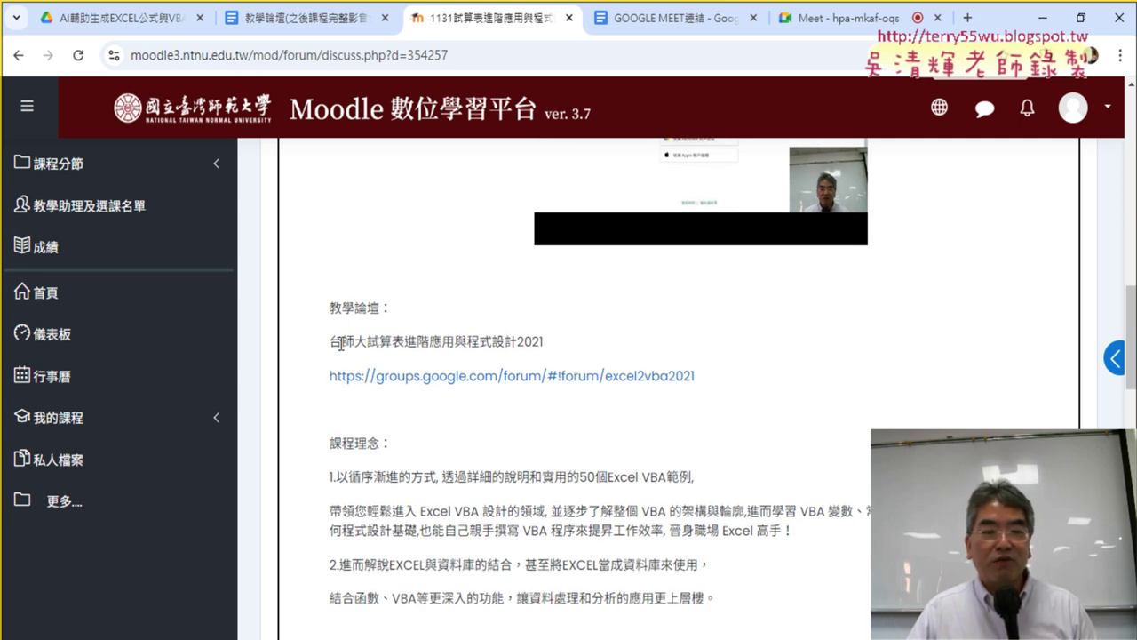
drag(331, 341, 563, 347)
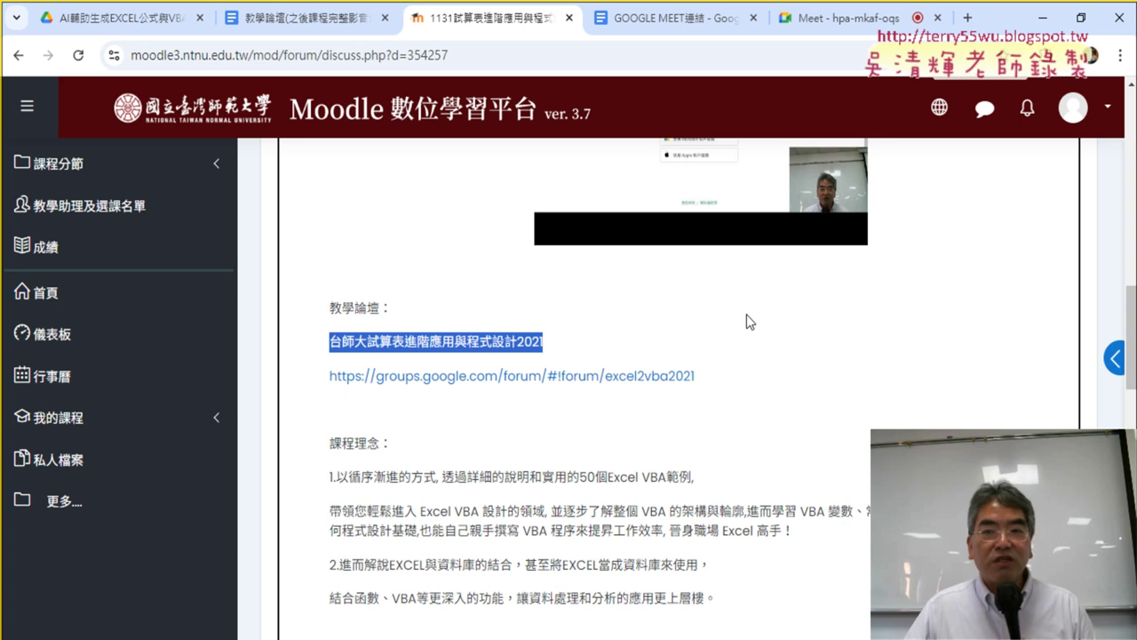
click(1043, 16)
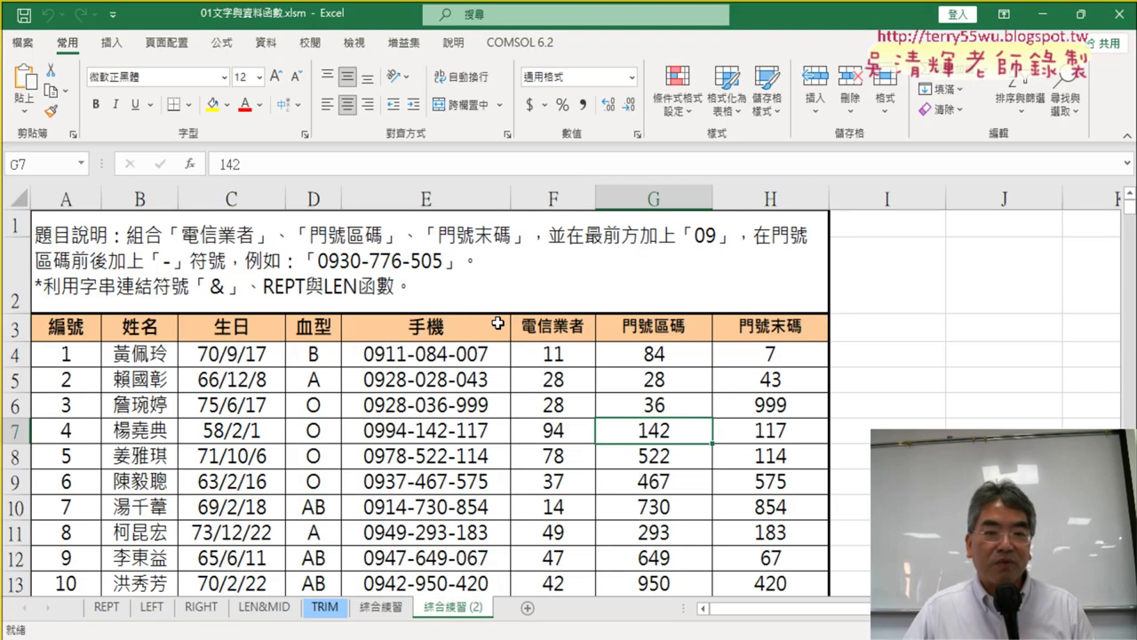
Compare cell E4's formula on the 綜合練習 sheet with the one on 綜合練習 (2)
click(432, 357)
click(380, 607)
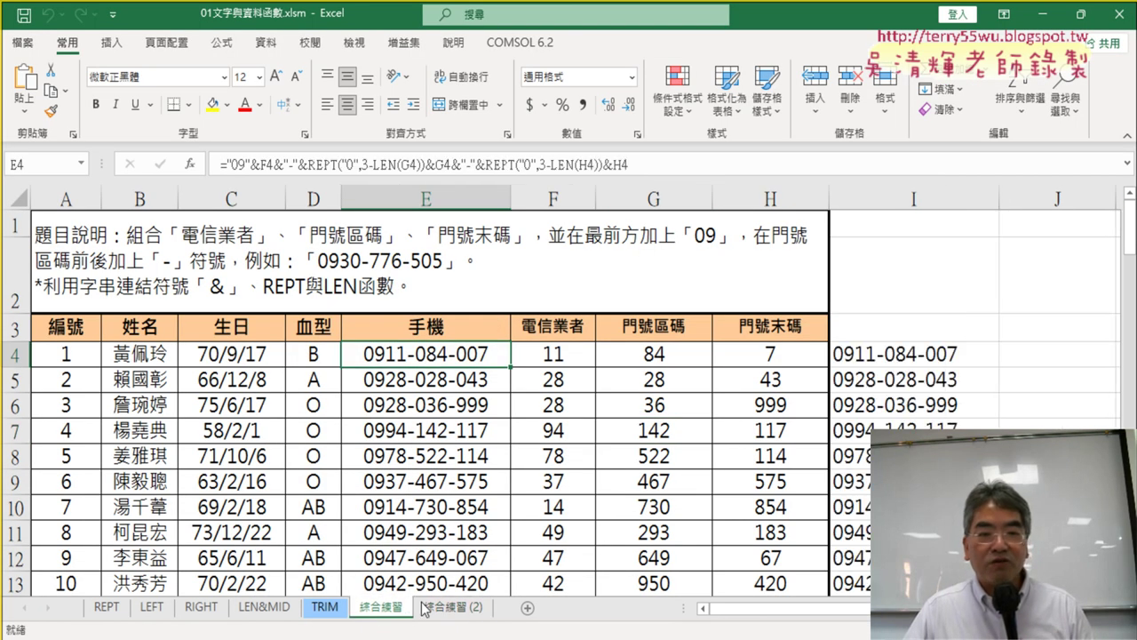
click(453, 607)
scroll(616, 474, down, 3)
scroll(616, 474, up, 2)
scroll(586, 466, up, 2)
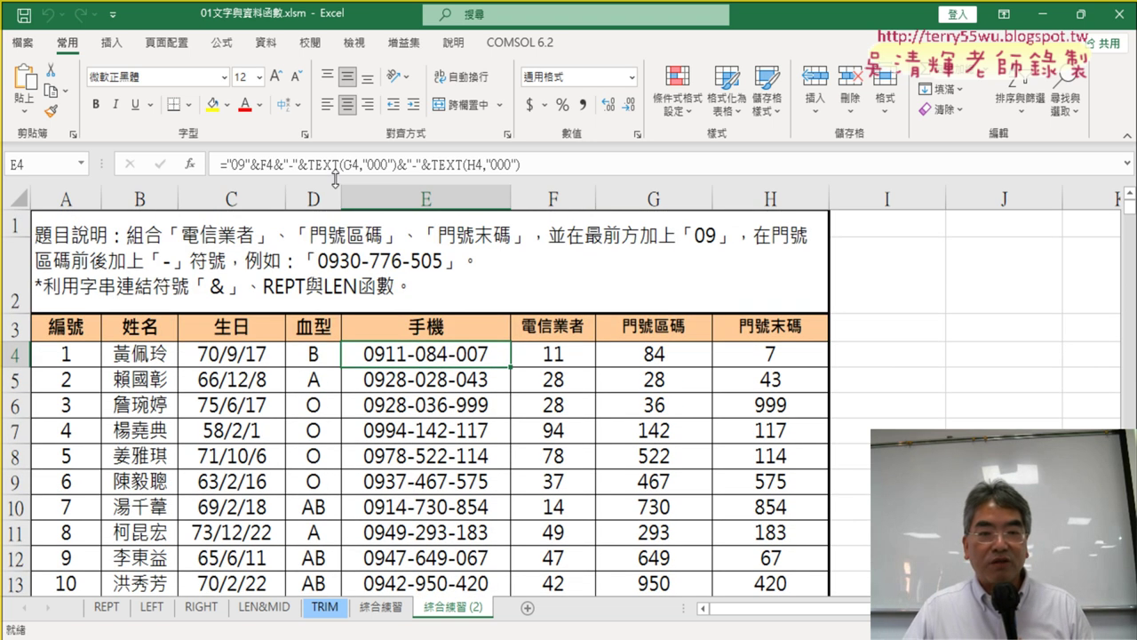
click(392, 613)
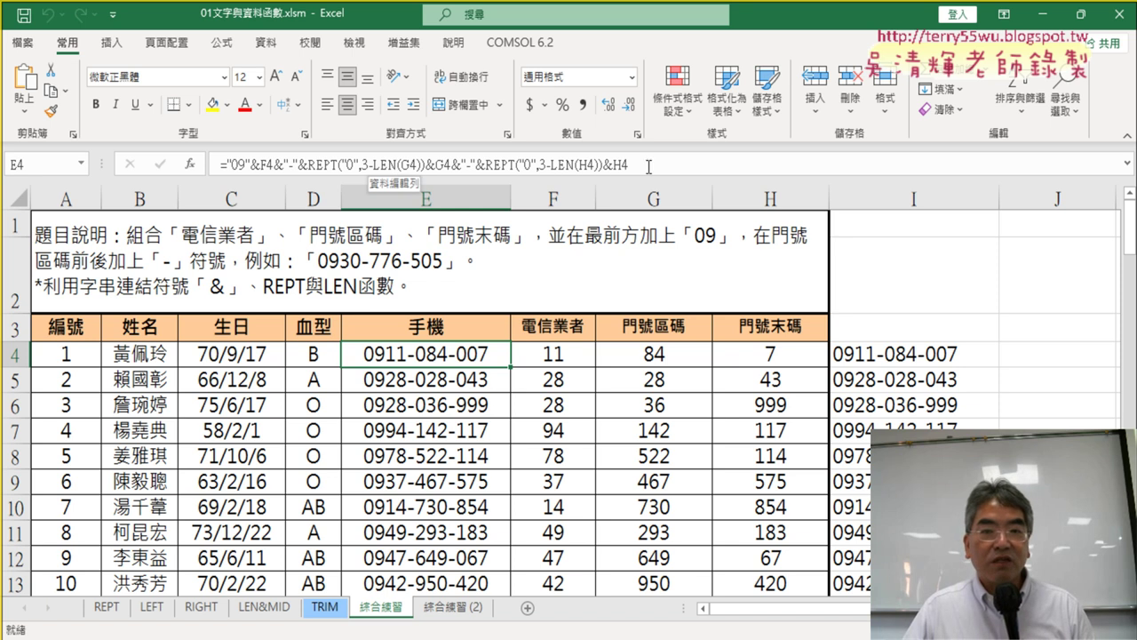
click(649, 166)
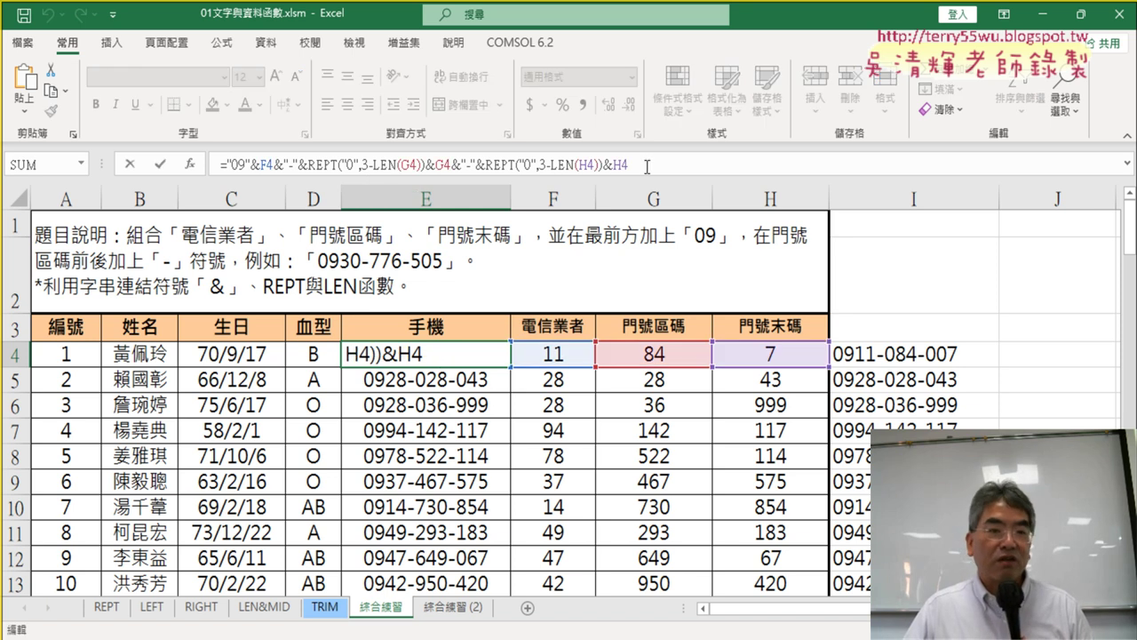
click(159, 165)
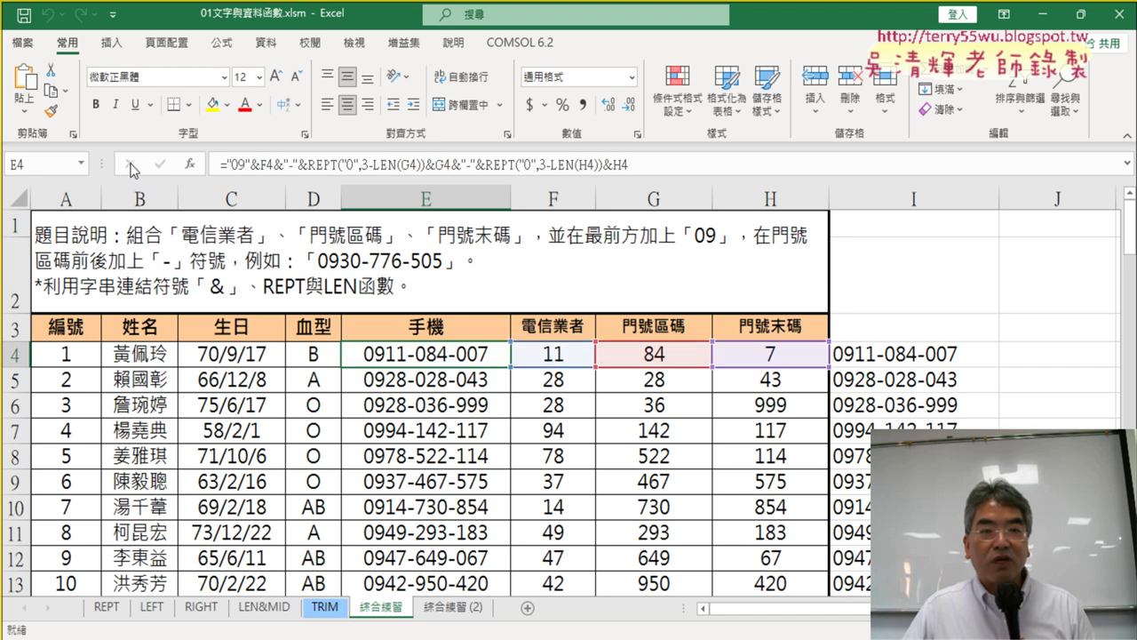
click(455, 607)
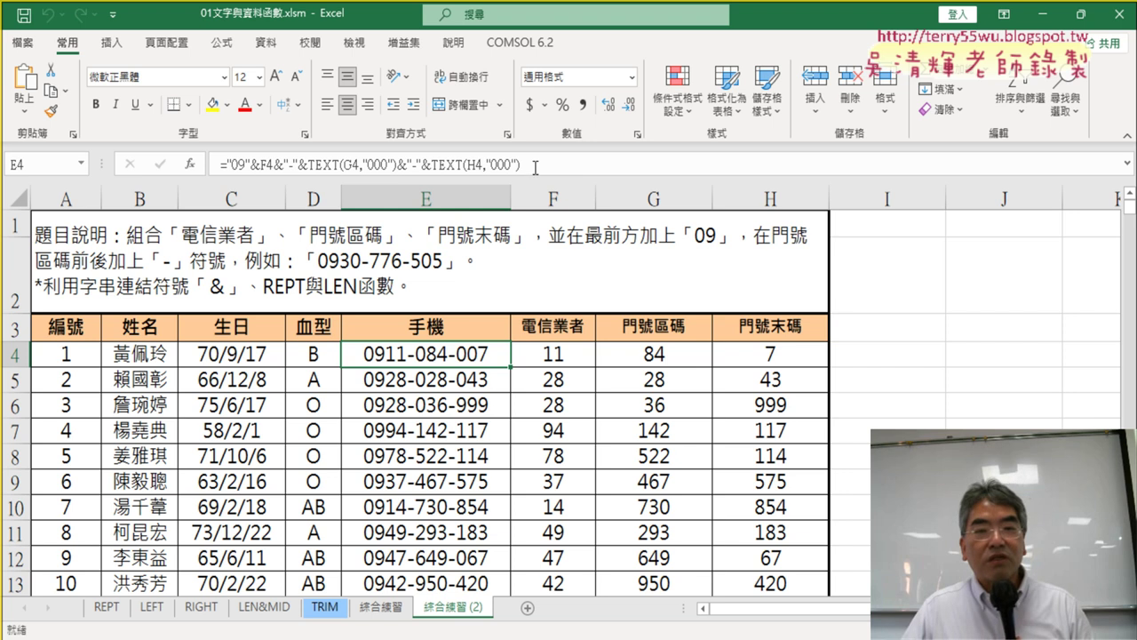
Open the TEXT function's arguments in E4 and highlight the "000" format code
click(320, 162)
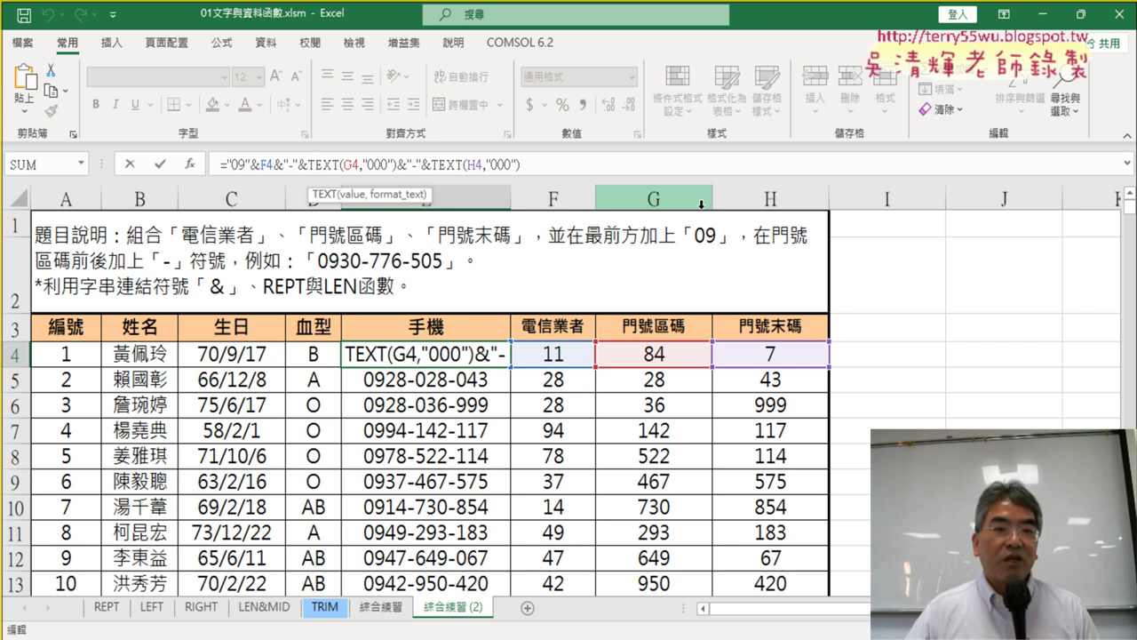
click(189, 165)
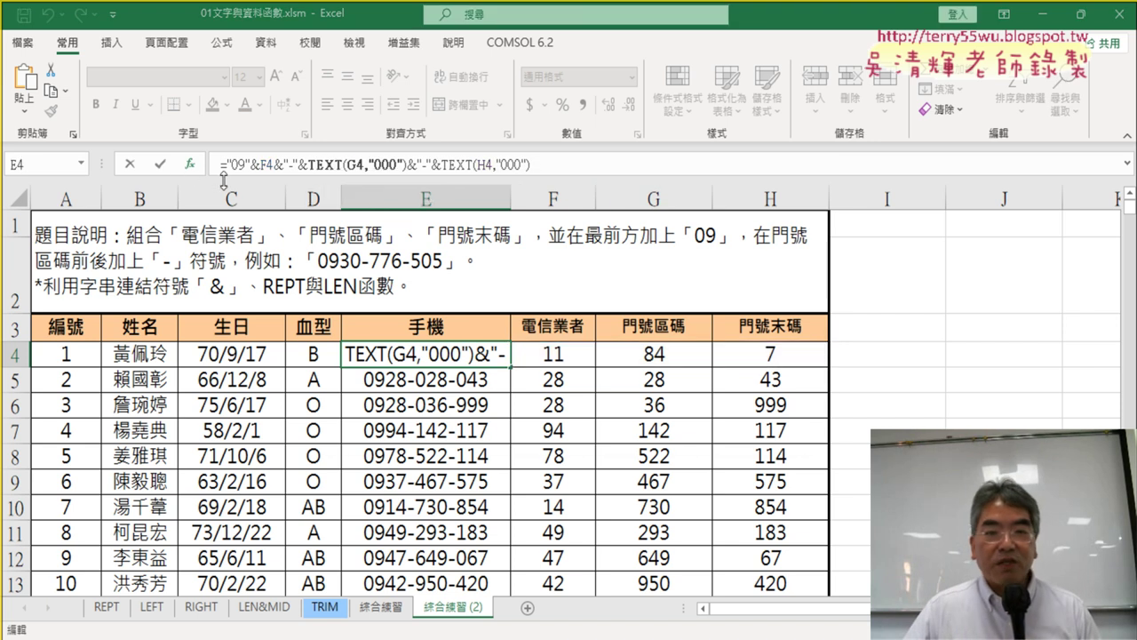
drag(537, 259, 437, 264)
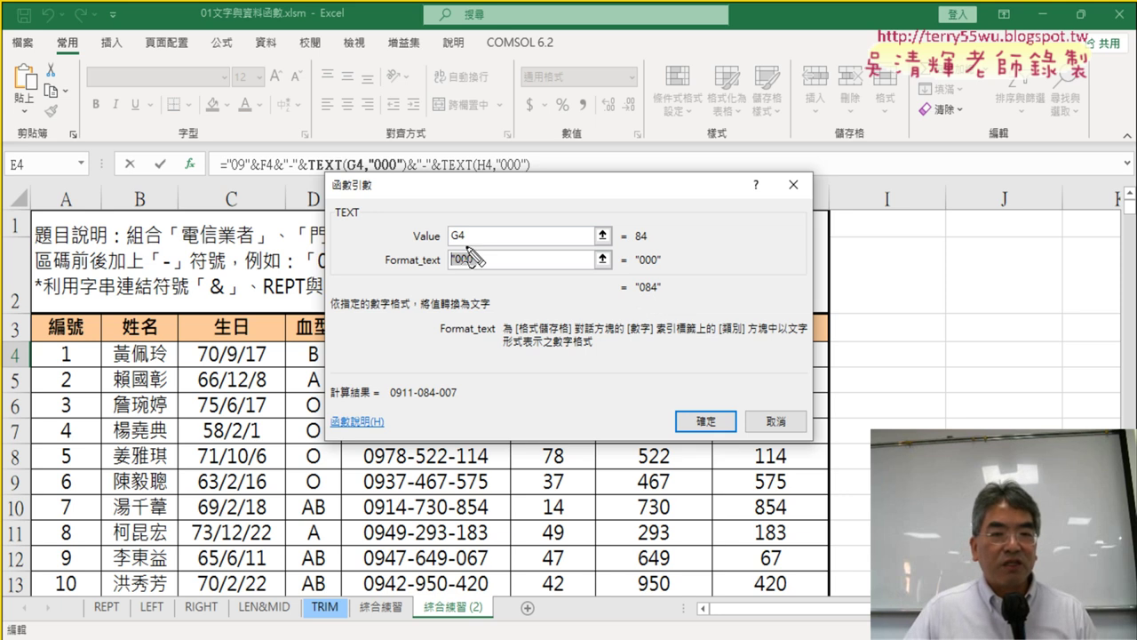
Annotate how TEXT(G4,"000") turns 84 into 084, then confirm the arguments with OK
drag(457, 241, 465, 241)
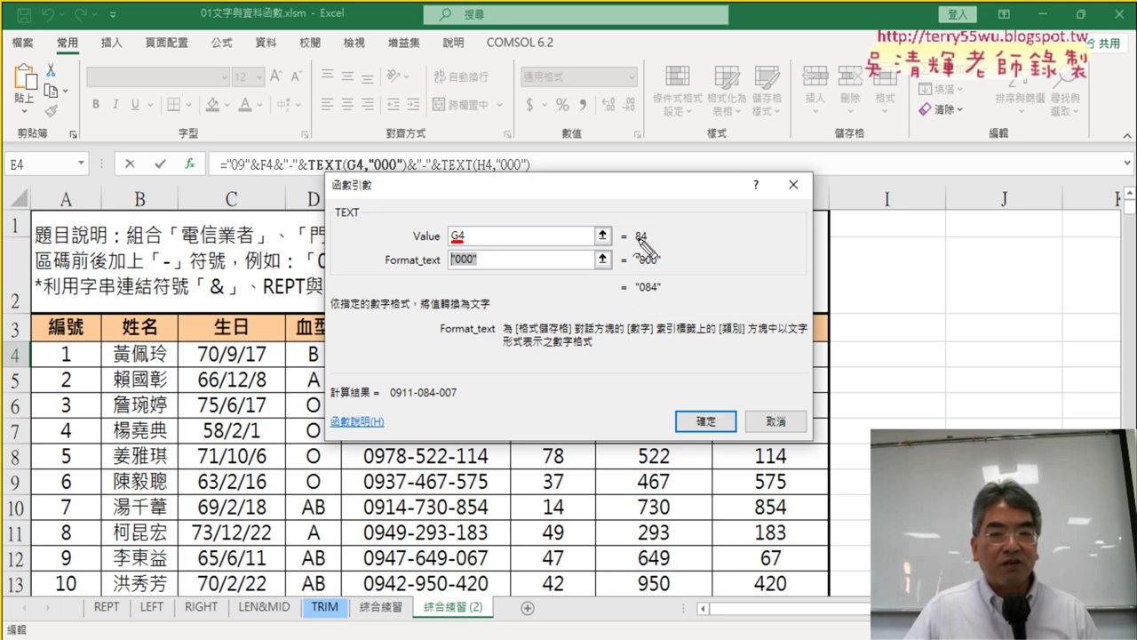
mouse_move(638, 245)
mouse_down()
mouse_move(651, 227)
mouse_move(612, 218)
mouse_move(667, 217)
mouse_up()
drag(606, 252, 706, 239)
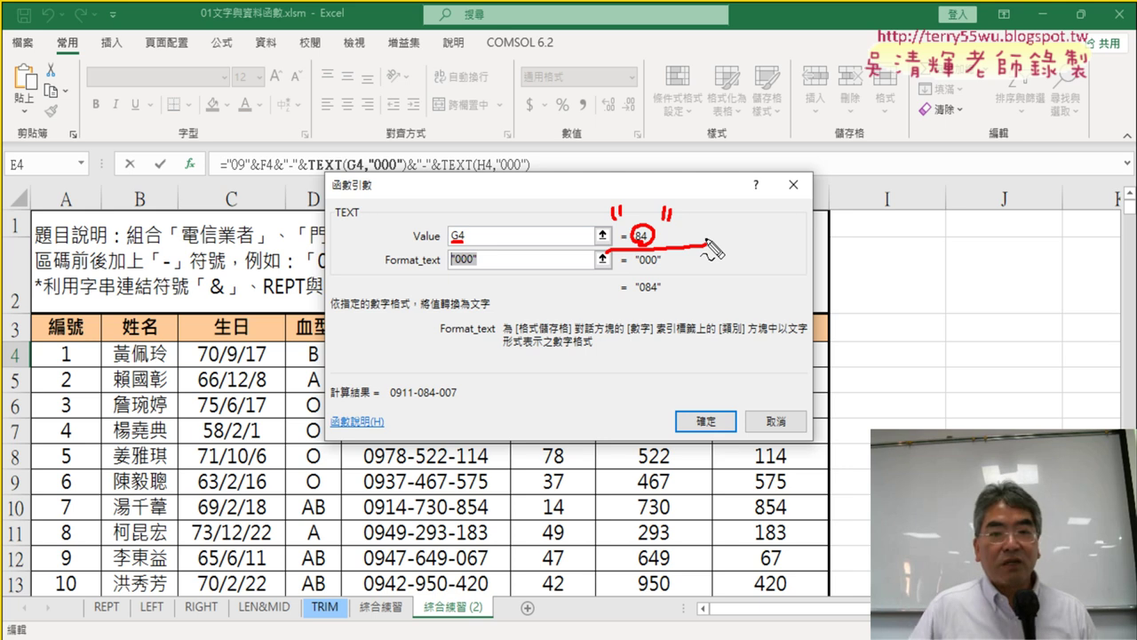
drag(332, 225, 377, 230)
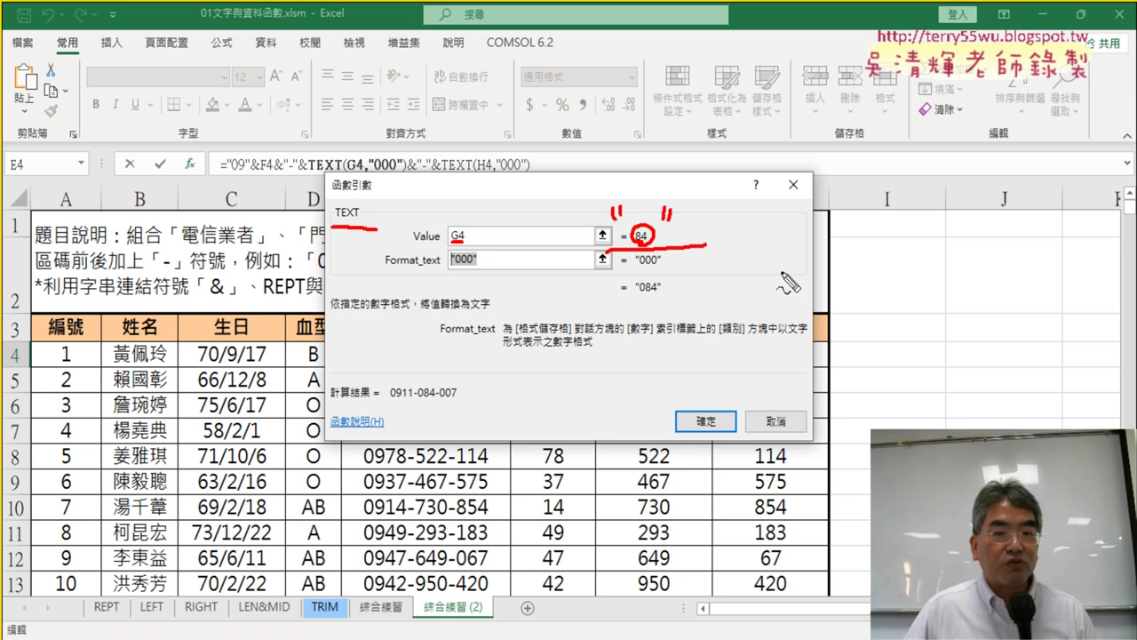
mouse_move(629, 304)
mouse_down()
mouse_move(697, 307)
mouse_move(603, 286)
mouse_move(662, 307)
mouse_move(634, 290)
mouse_move(668, 288)
mouse_up()
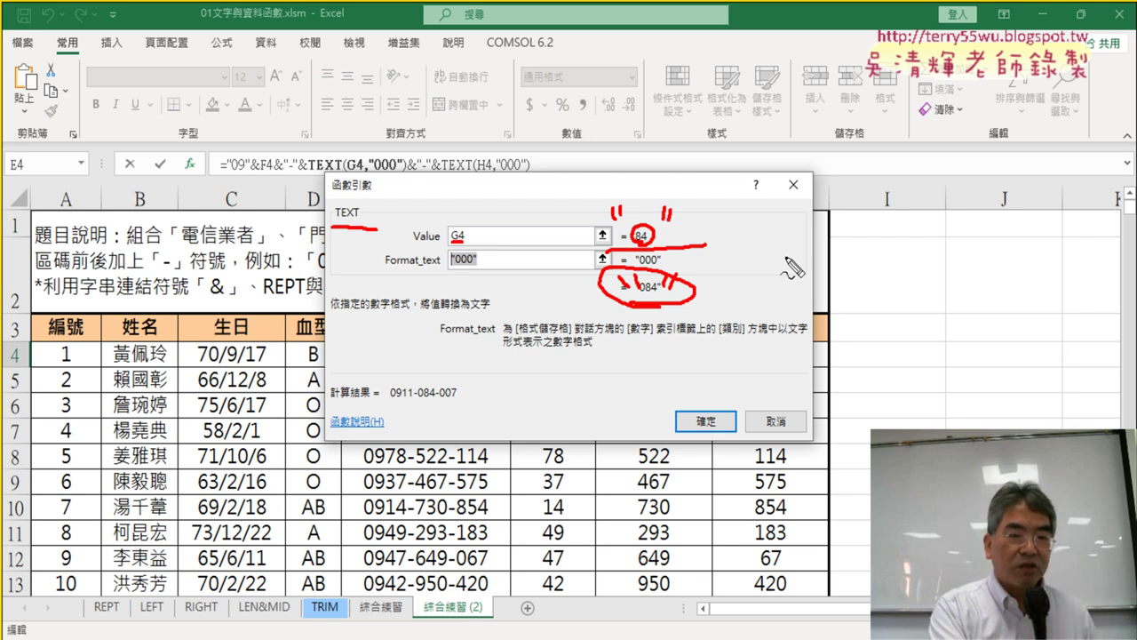
key(Escape)
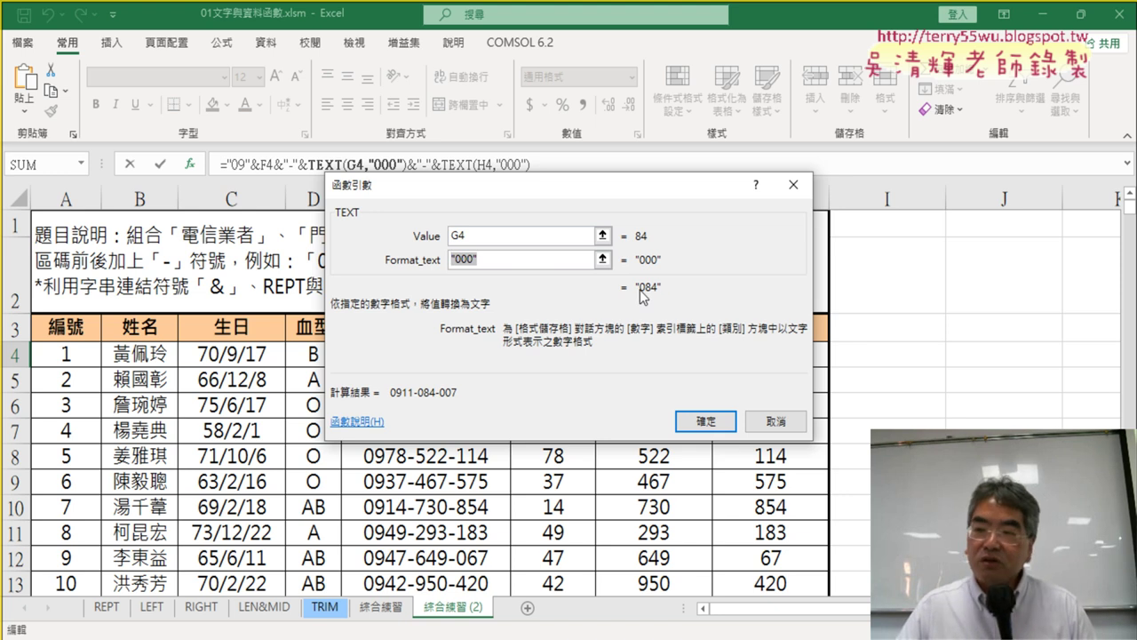
click(698, 421)
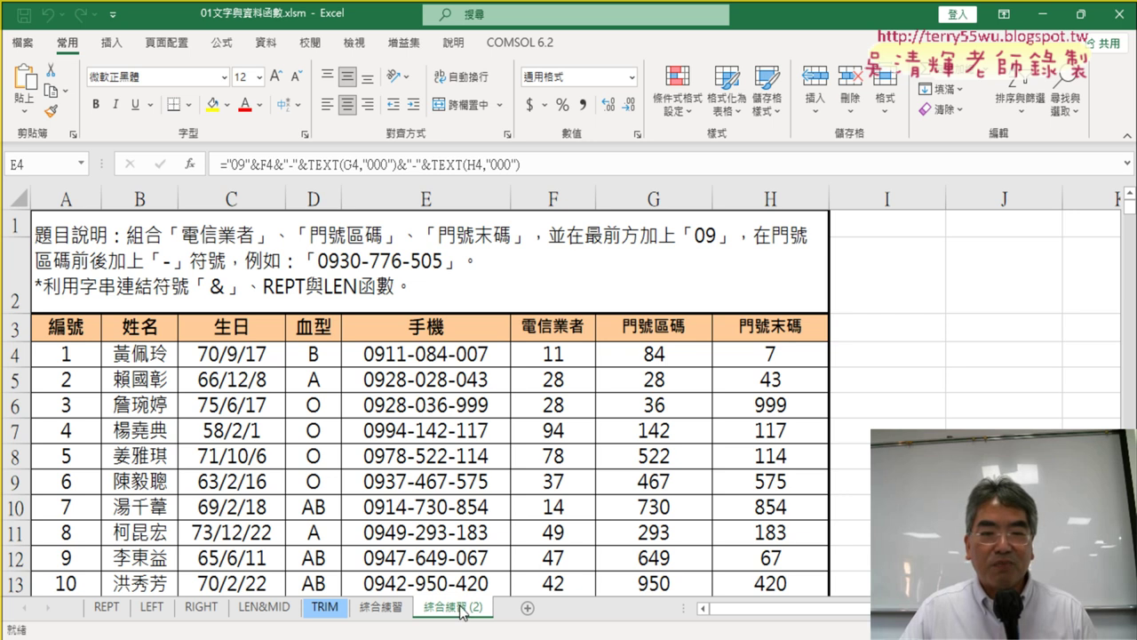
click(442, 360)
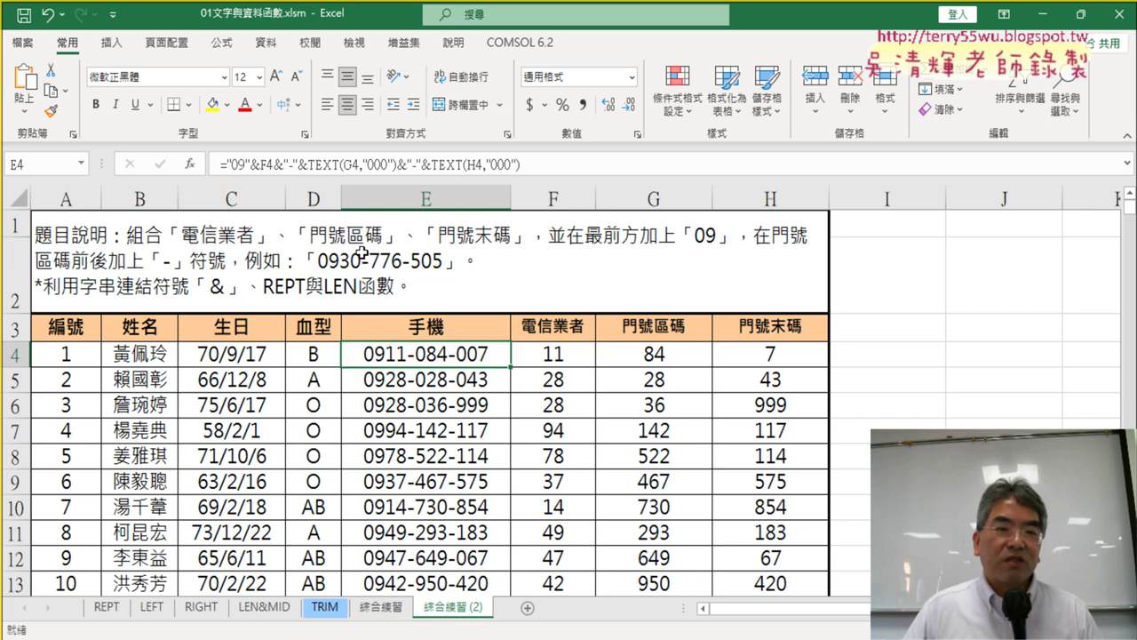
click(879, 365)
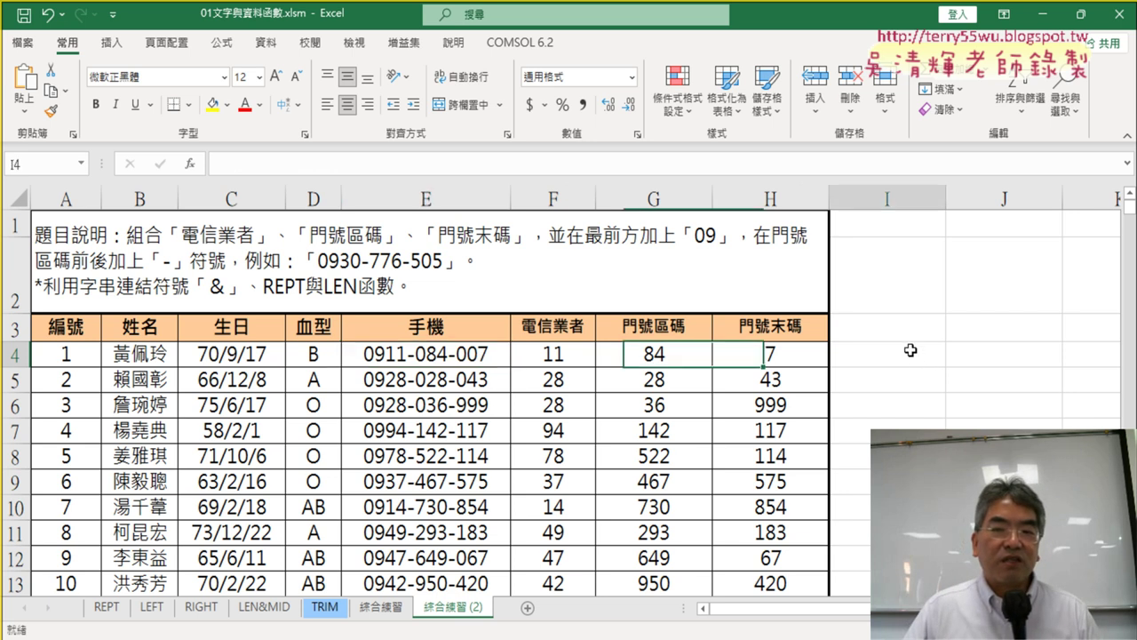
click(190, 163)
click(662, 222)
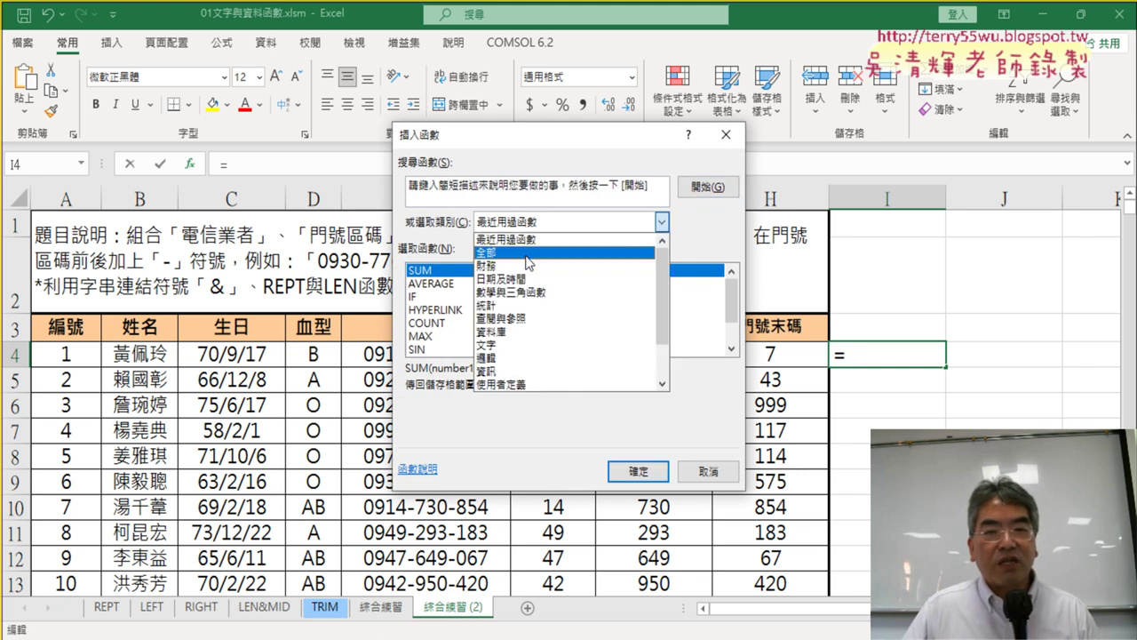
click(498, 345)
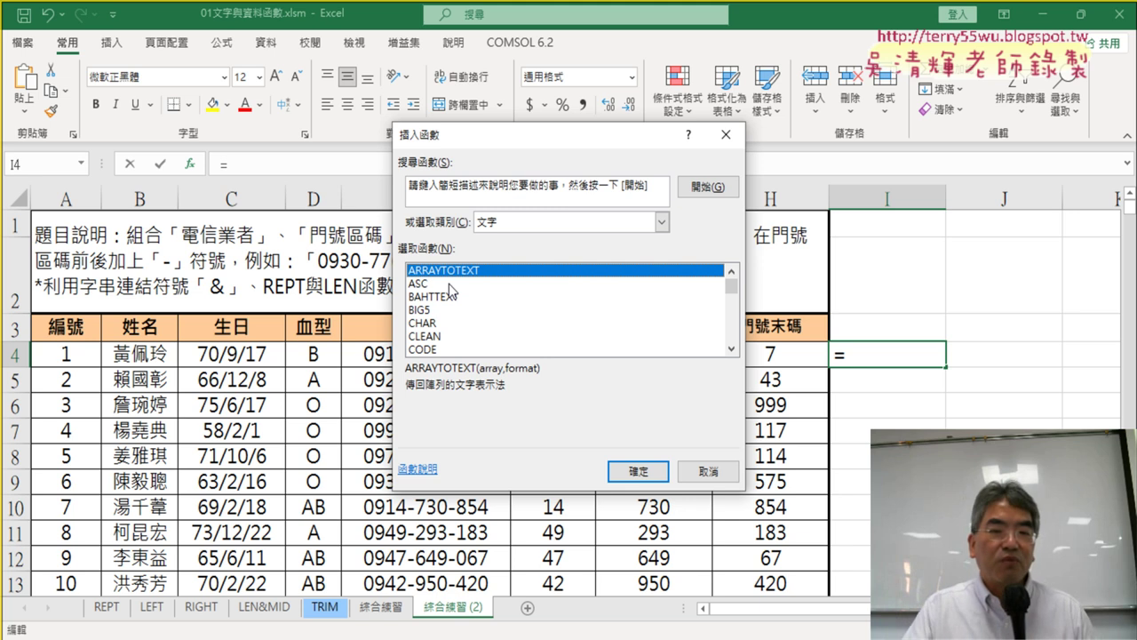
click(661, 222)
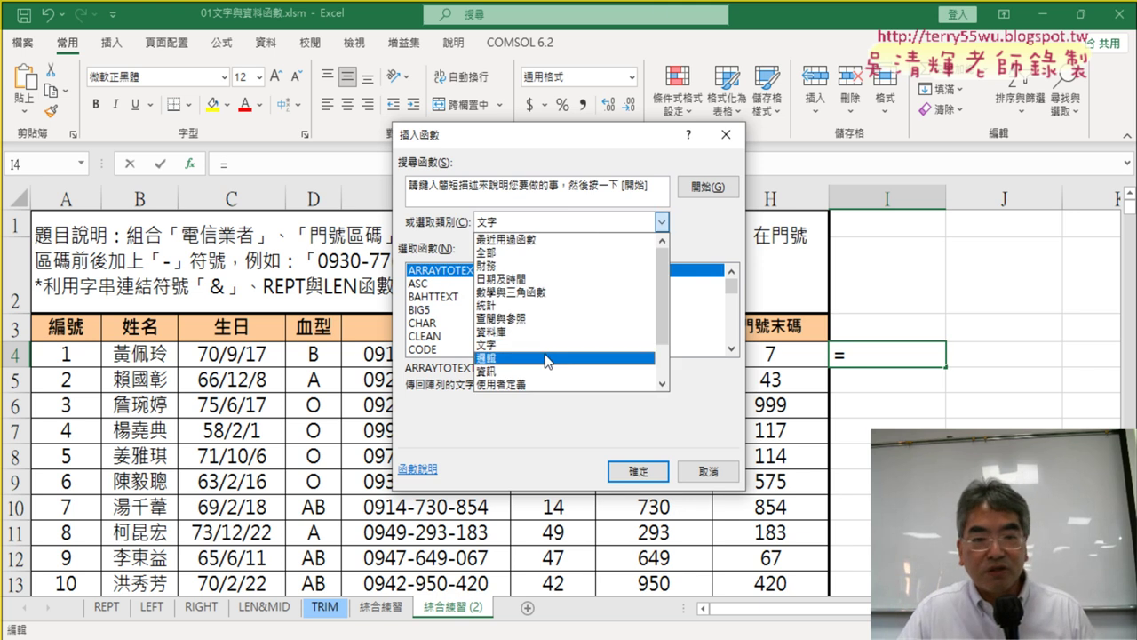
click(530, 387)
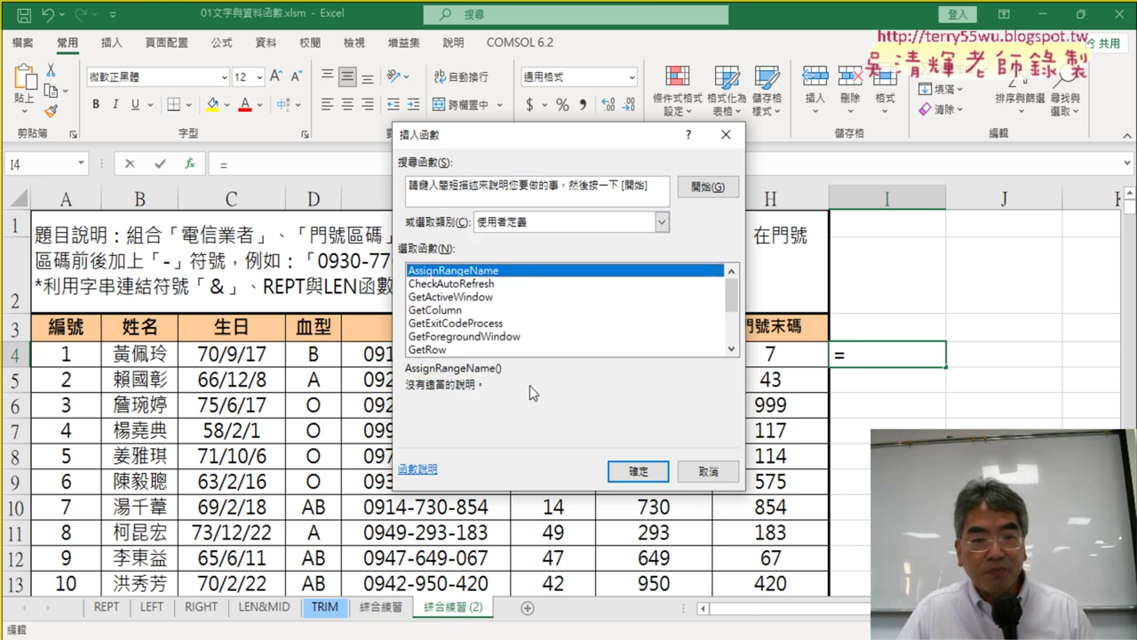
click(733, 325)
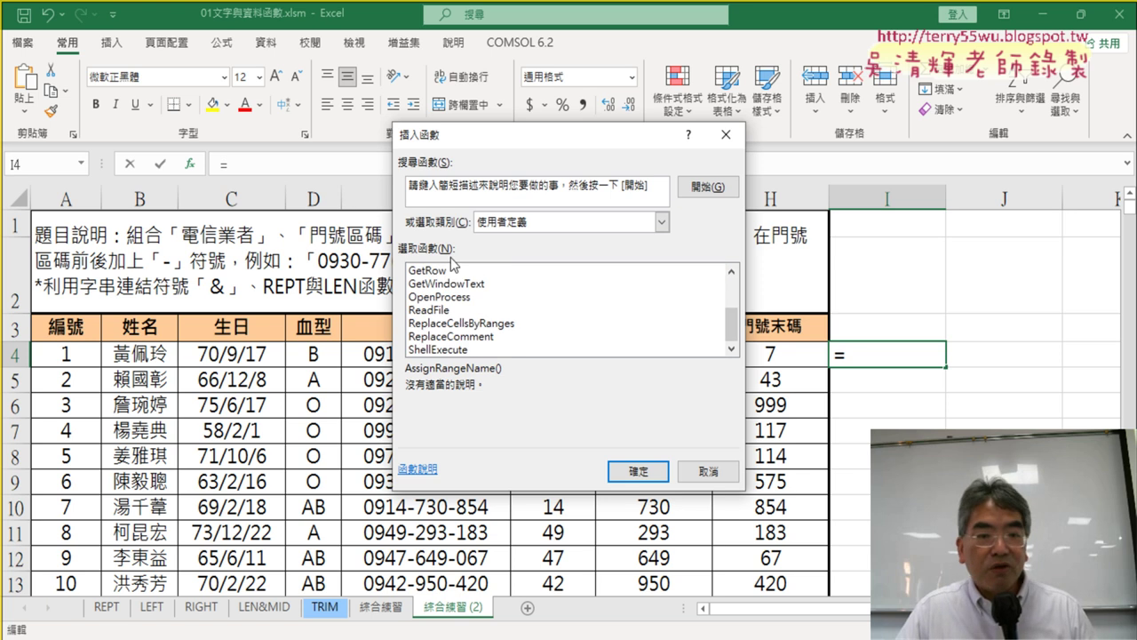
click(564, 226)
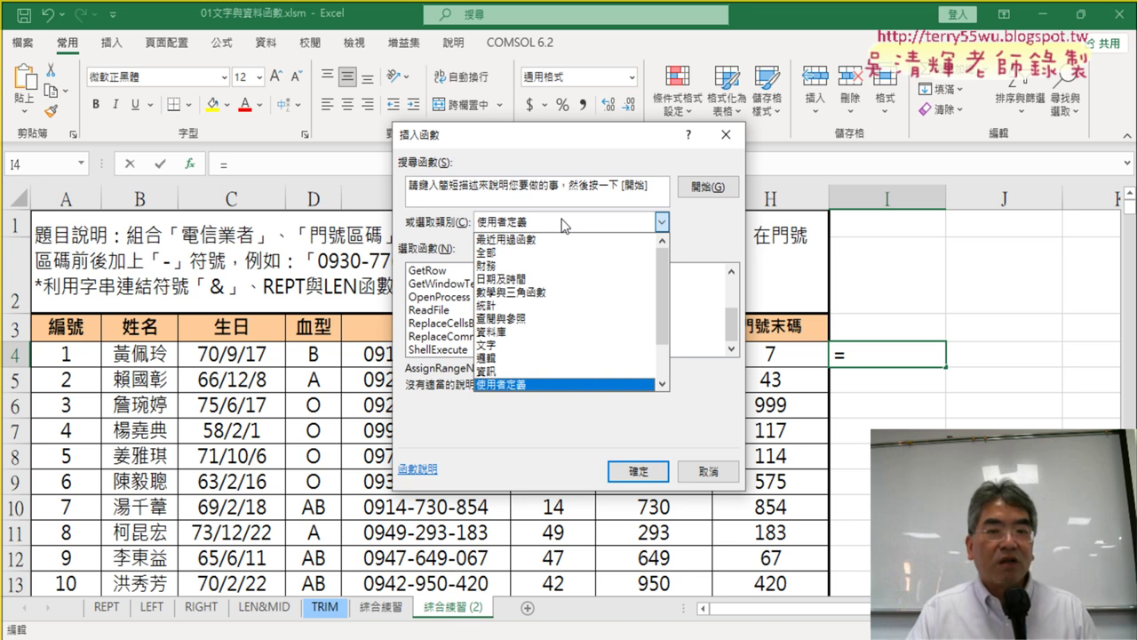
click(553, 147)
drag(554, 142, 616, 434)
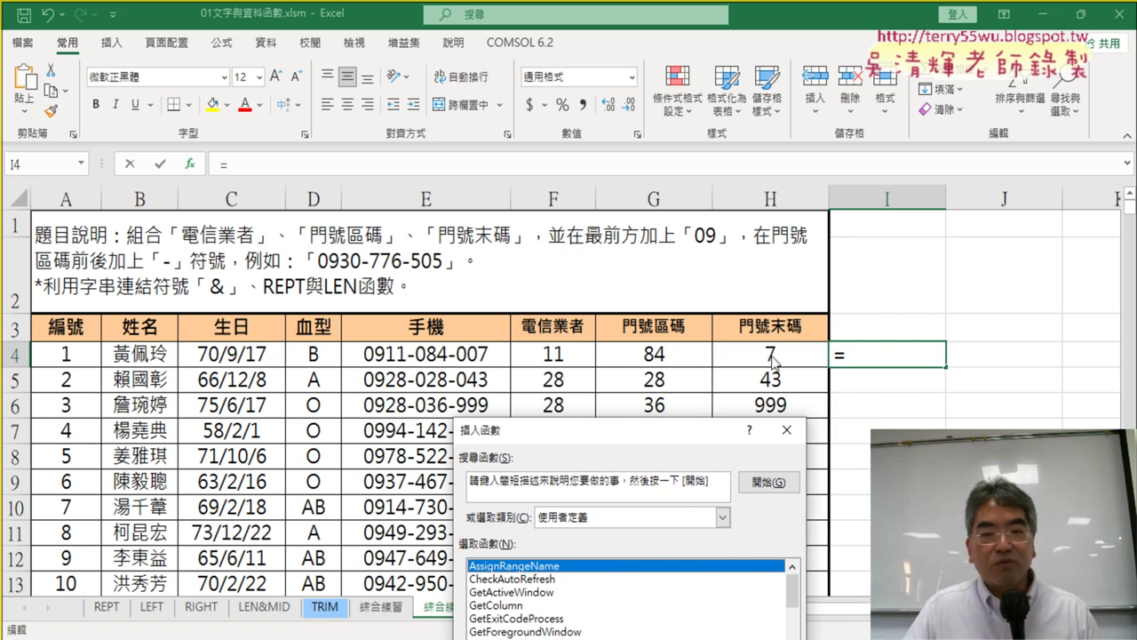
click(786, 429)
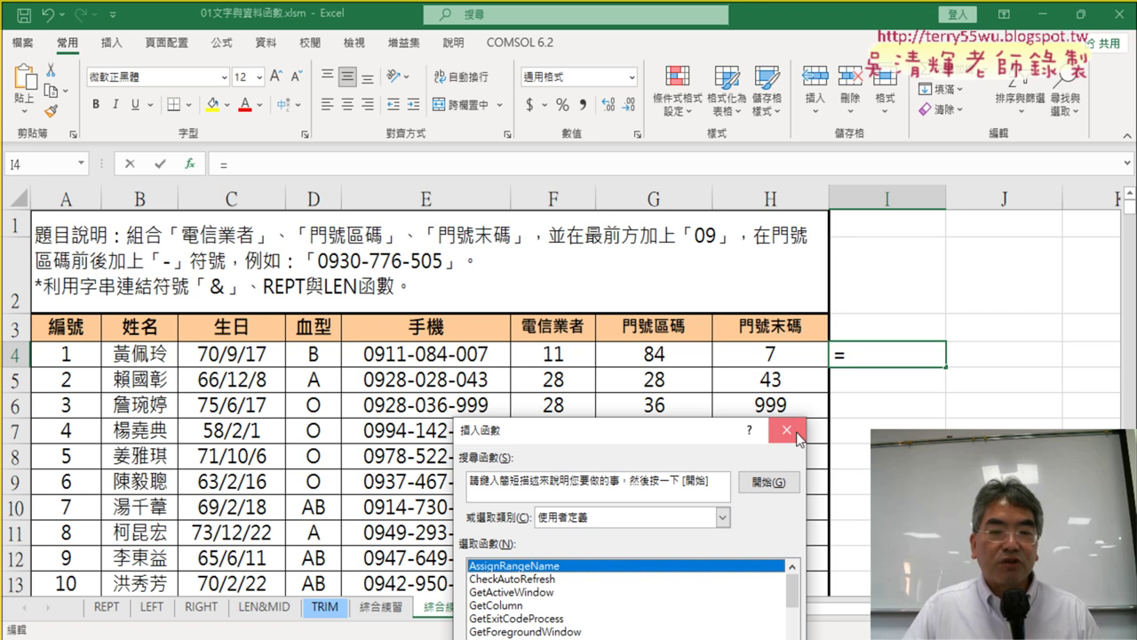
Ctrl-drag the 綜合練習 (2) sheet tab to place a duplicate sheet after it
click(471, 357)
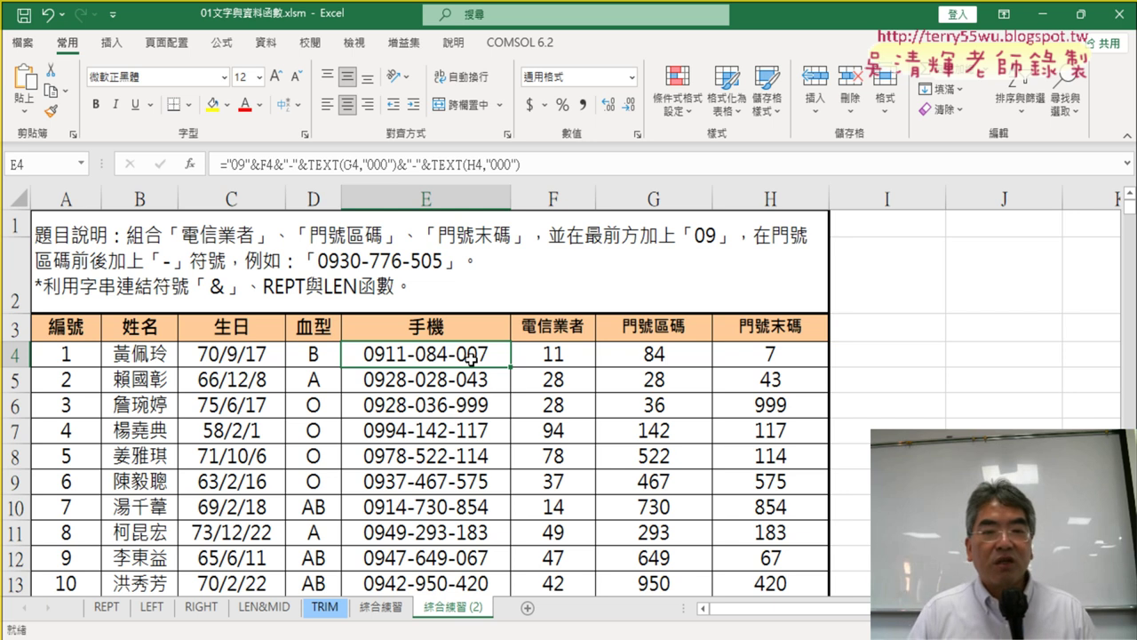
scroll(479, 354, down, 2)
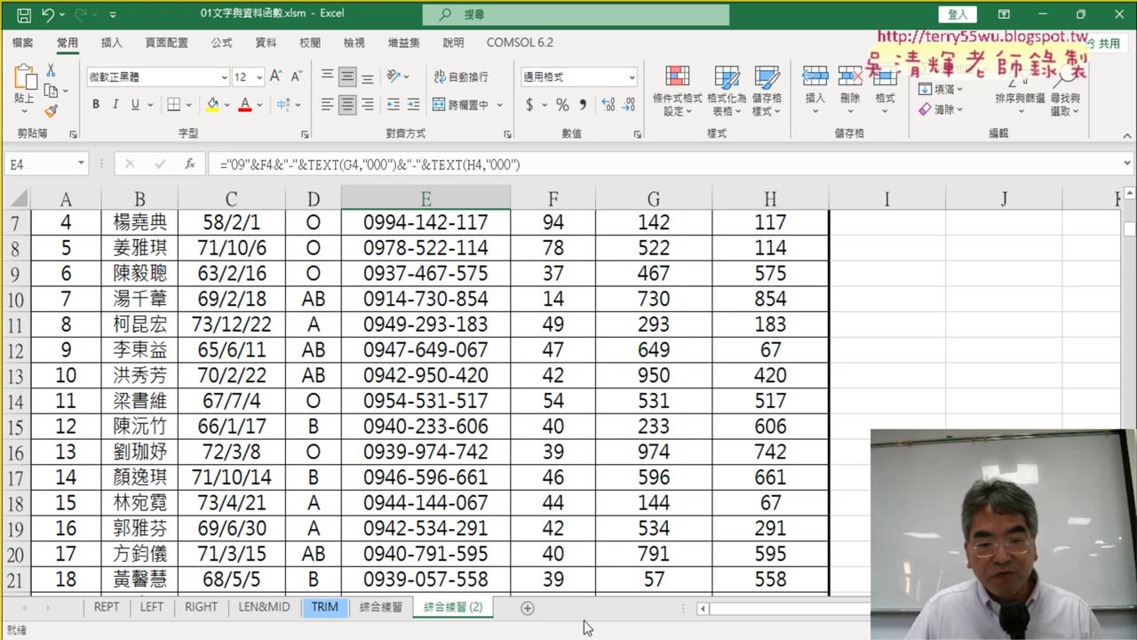
drag(470, 608, 551, 604)
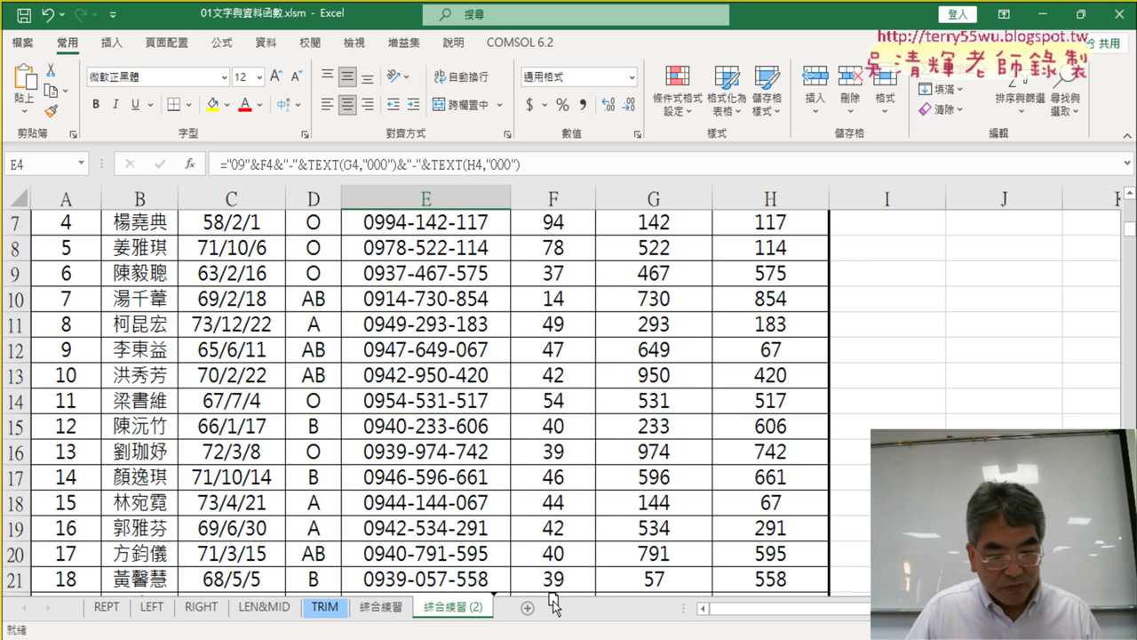
drag(551, 604, 552, 606)
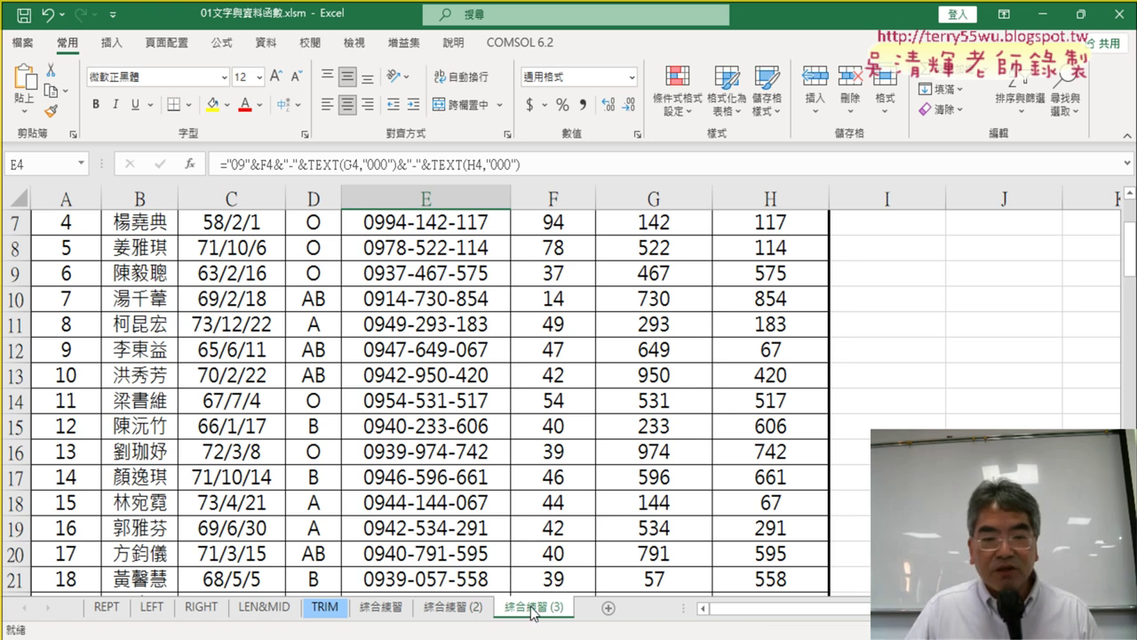
Rename the copied sheet to 綜合練習 (Function)
double_click(533, 609)
click(556, 607)
text(F)
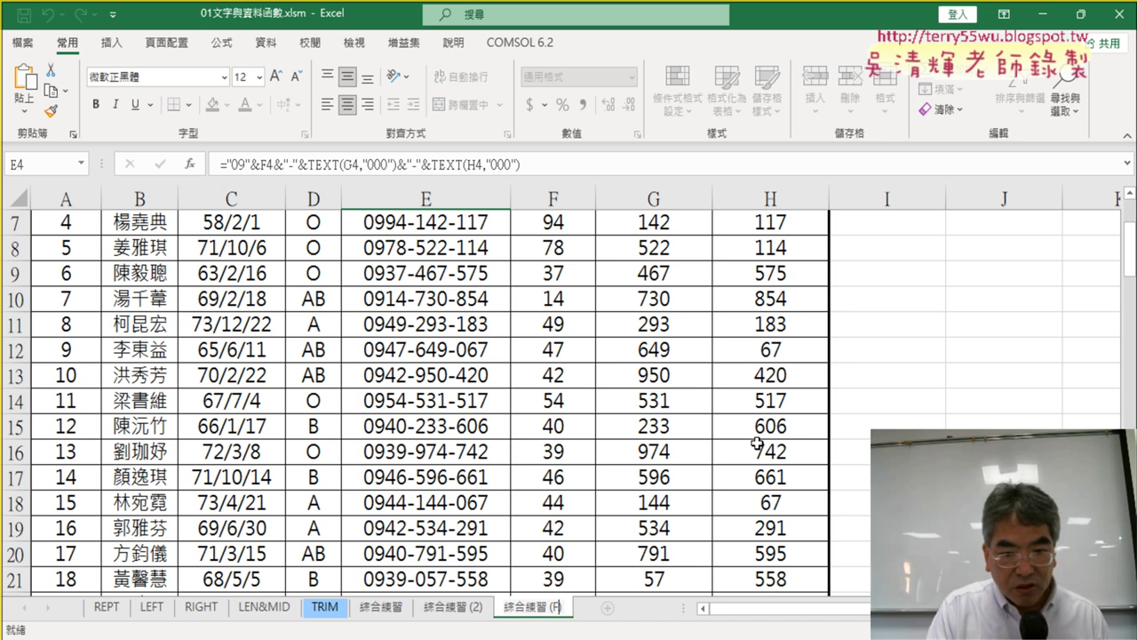
key(BackSpace)
text(F.L)
key(BackSpace)
key(BackSpace)
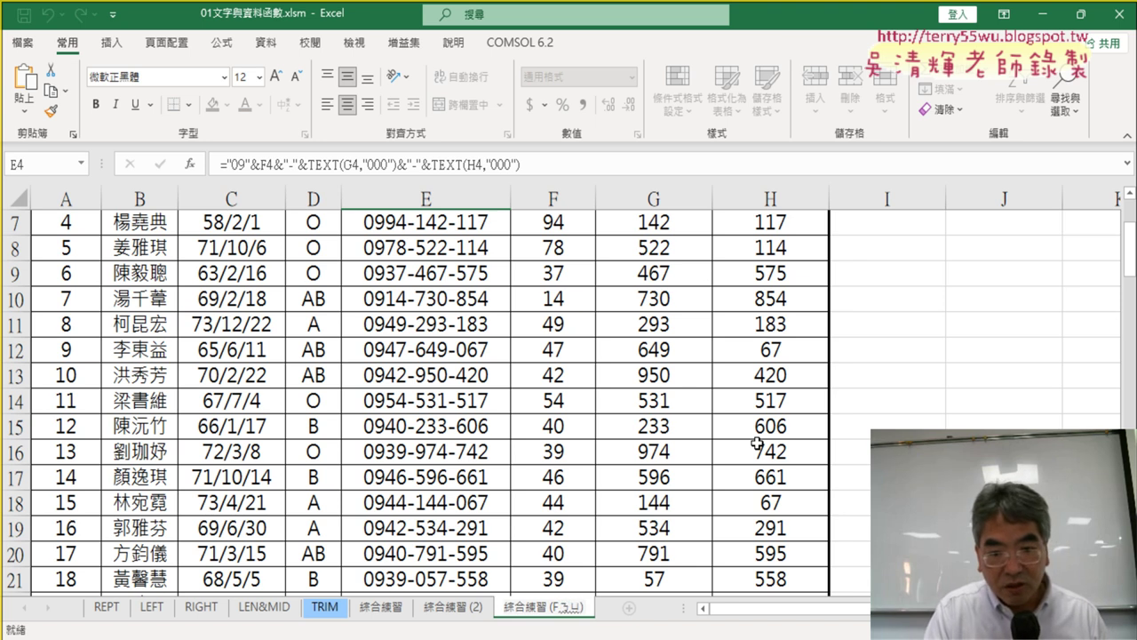
key(Return)
text(unc)
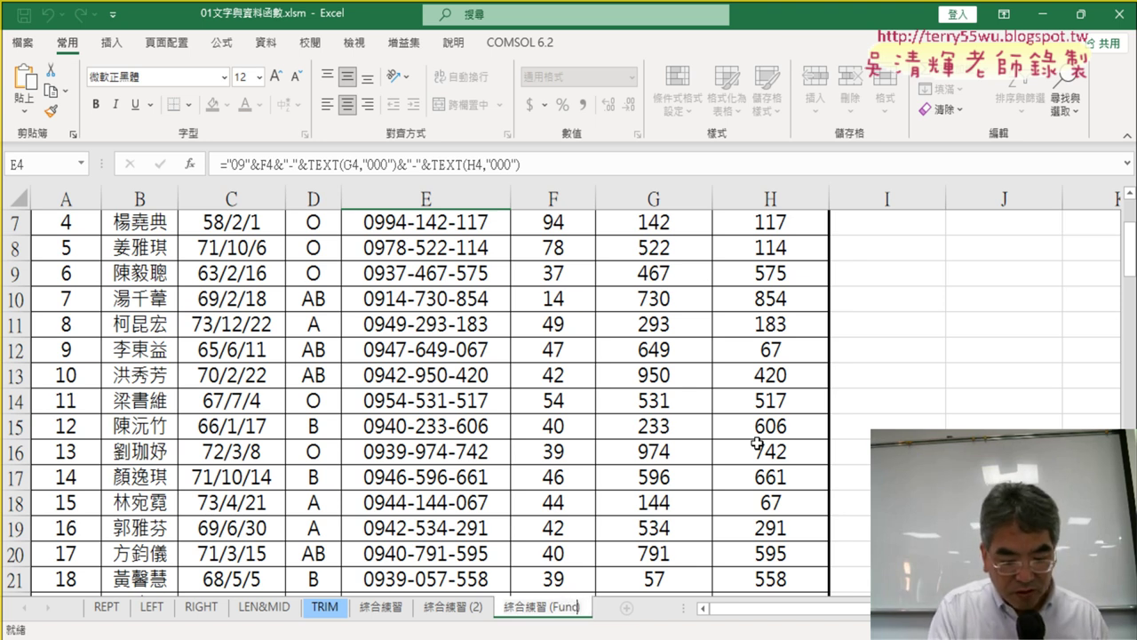
text(tion))
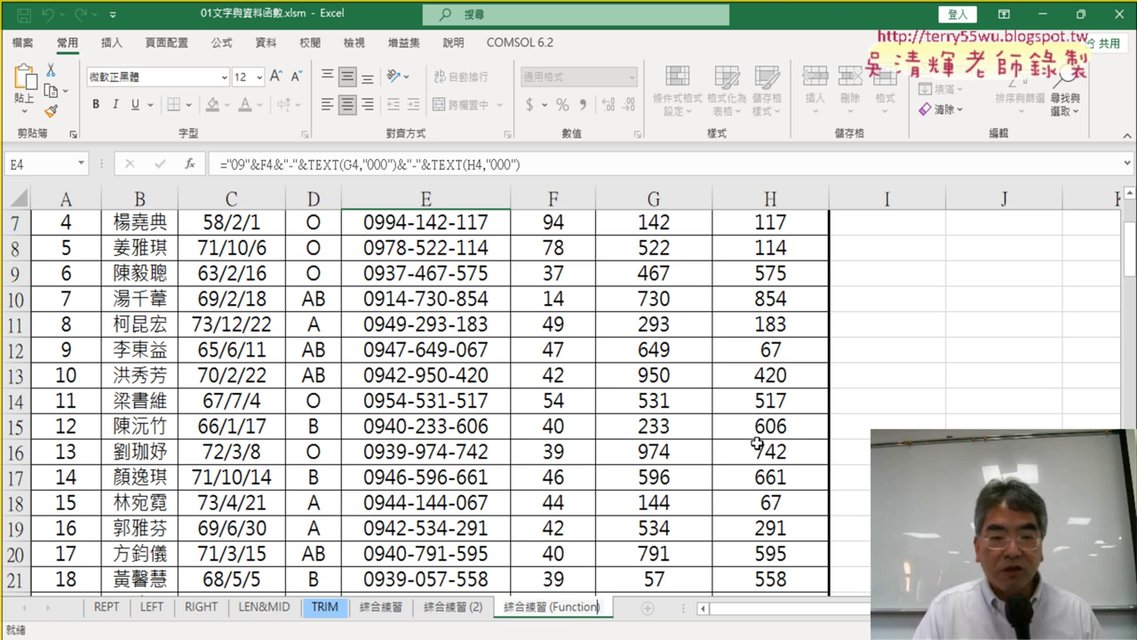
key(Return)
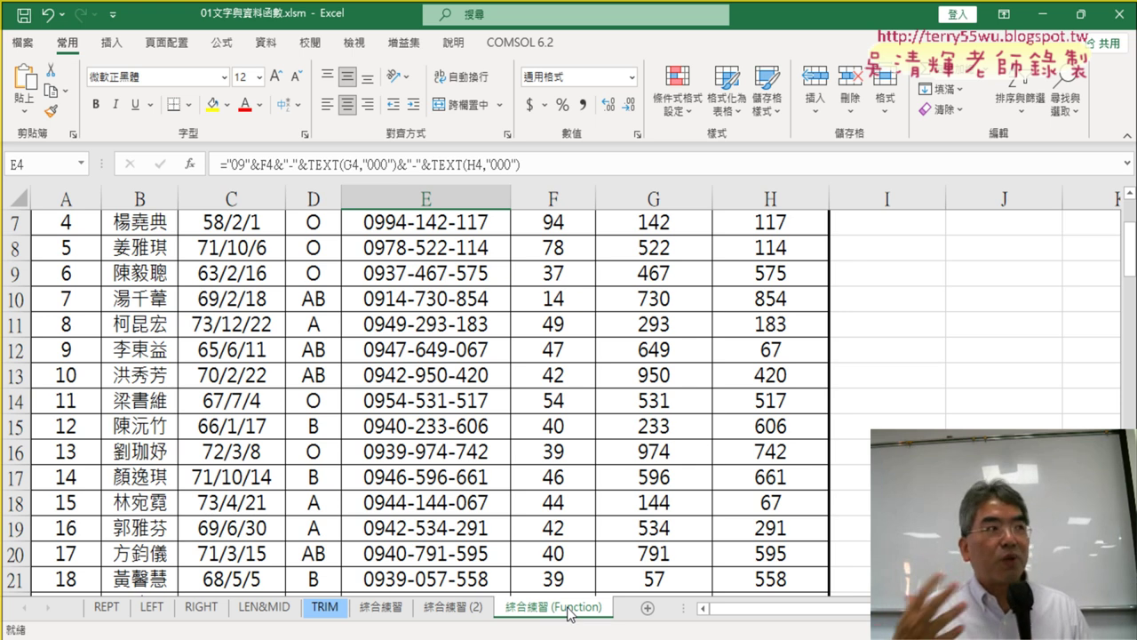
scroll(536, 367, up, 2)
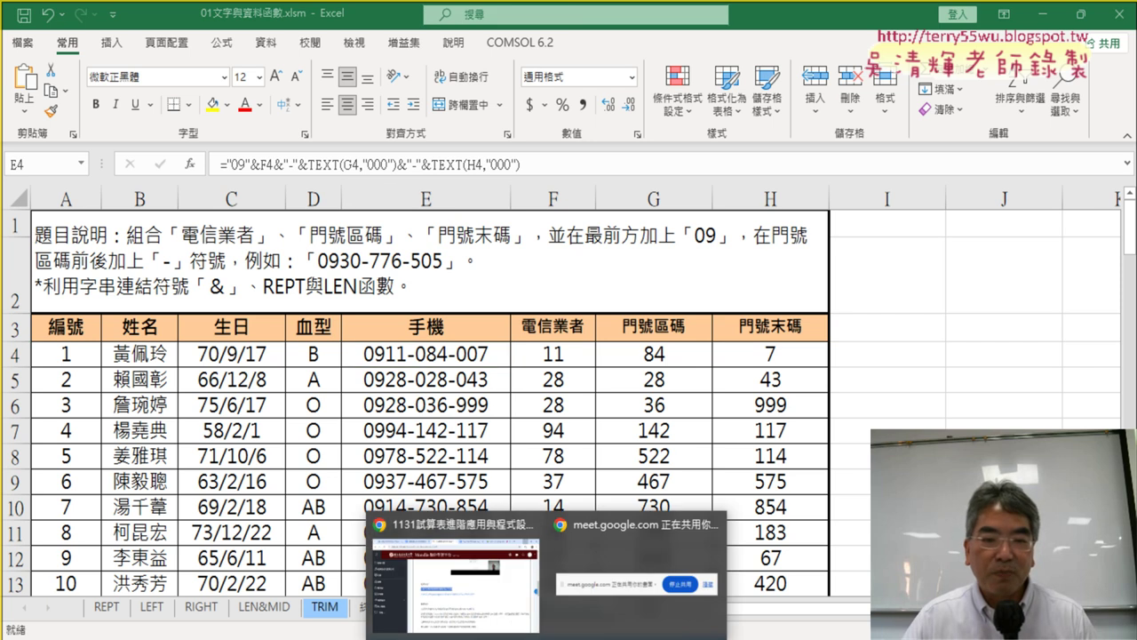
In Chrome's Google Drive tab, open 01_文字與資料函數程式碼 from the 01_文字與資料函數 folder
click(503, 611)
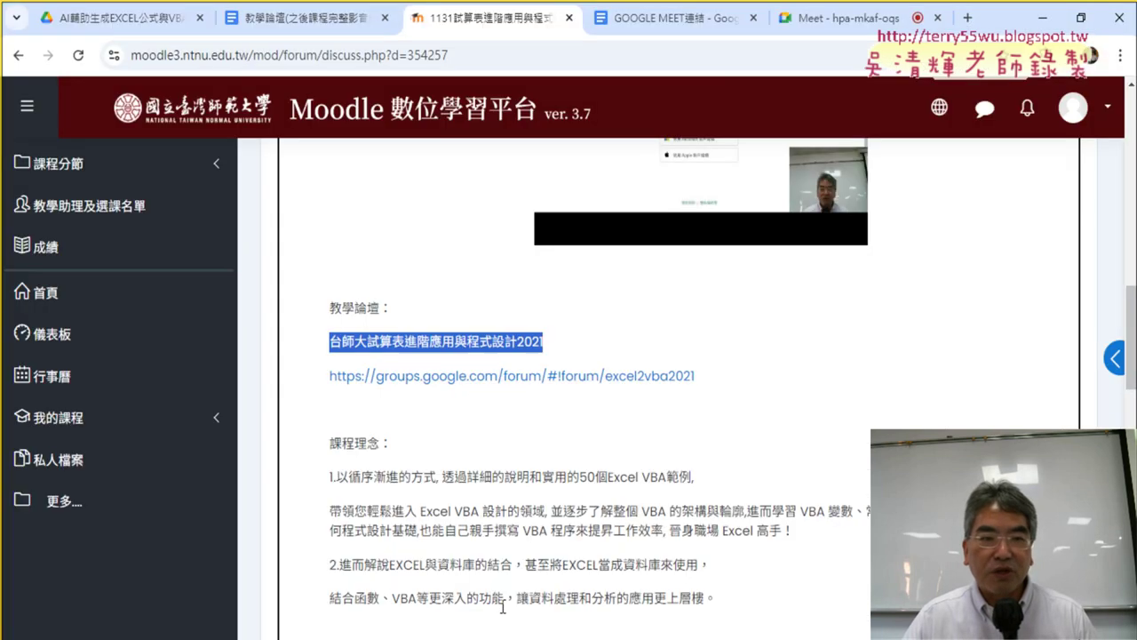
click(156, 19)
double_click(363, 293)
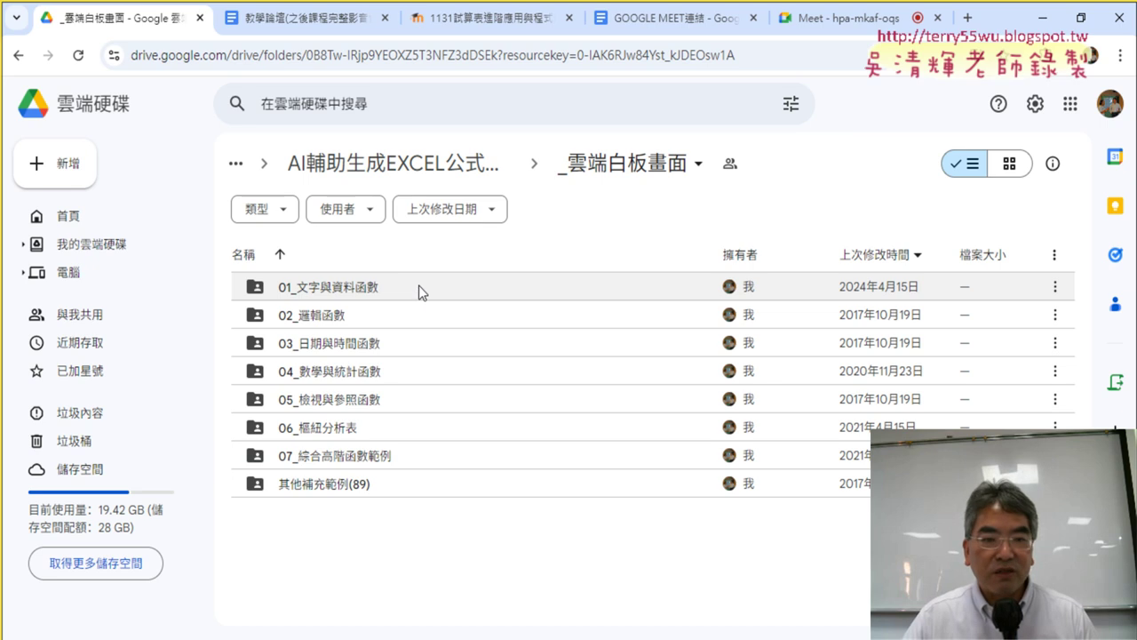
double_click(418, 286)
double_click(419, 286)
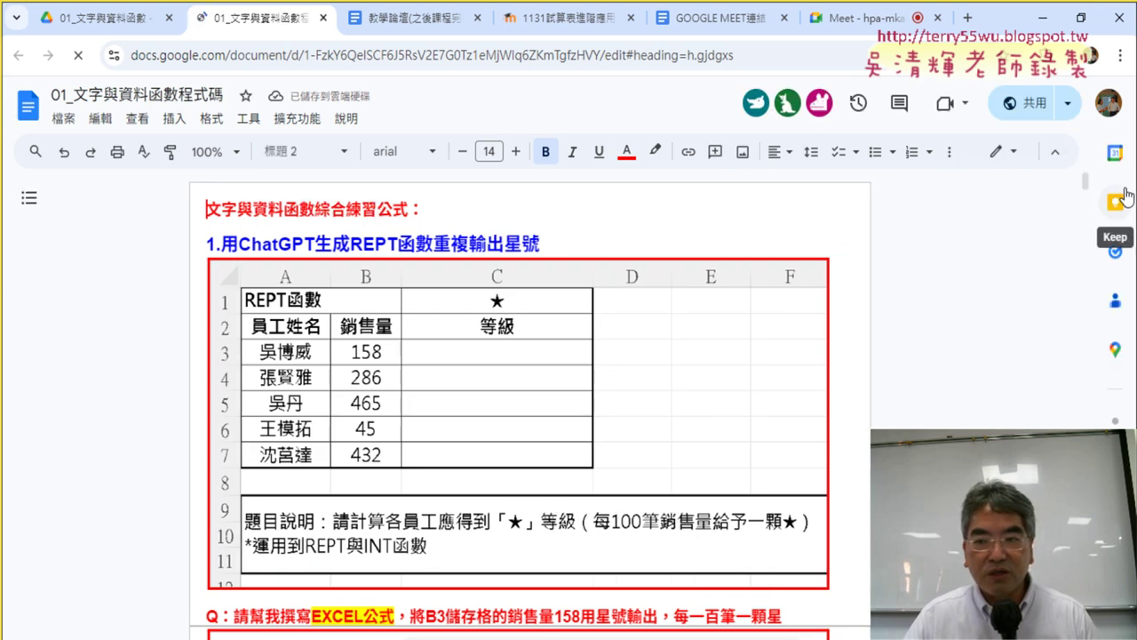
drag(1084, 182, 1078, 275)
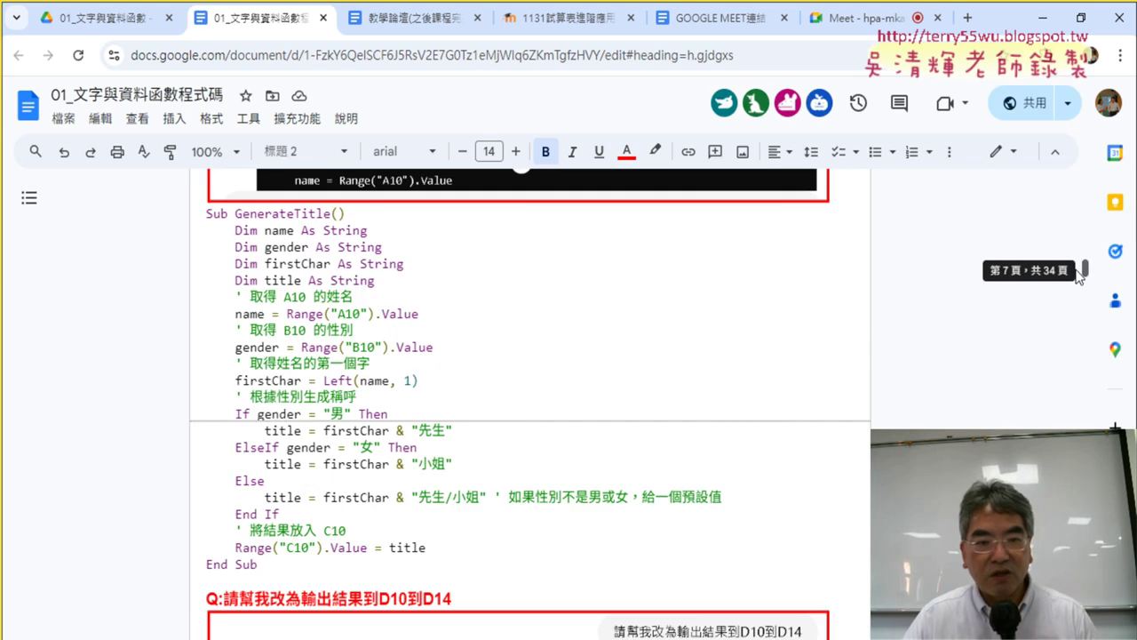
Scroll to the 'Q：請幫我改為VBA程式' heading and highlight it
scroll(734, 271, up, 10)
scroll(725, 275, up, 3)
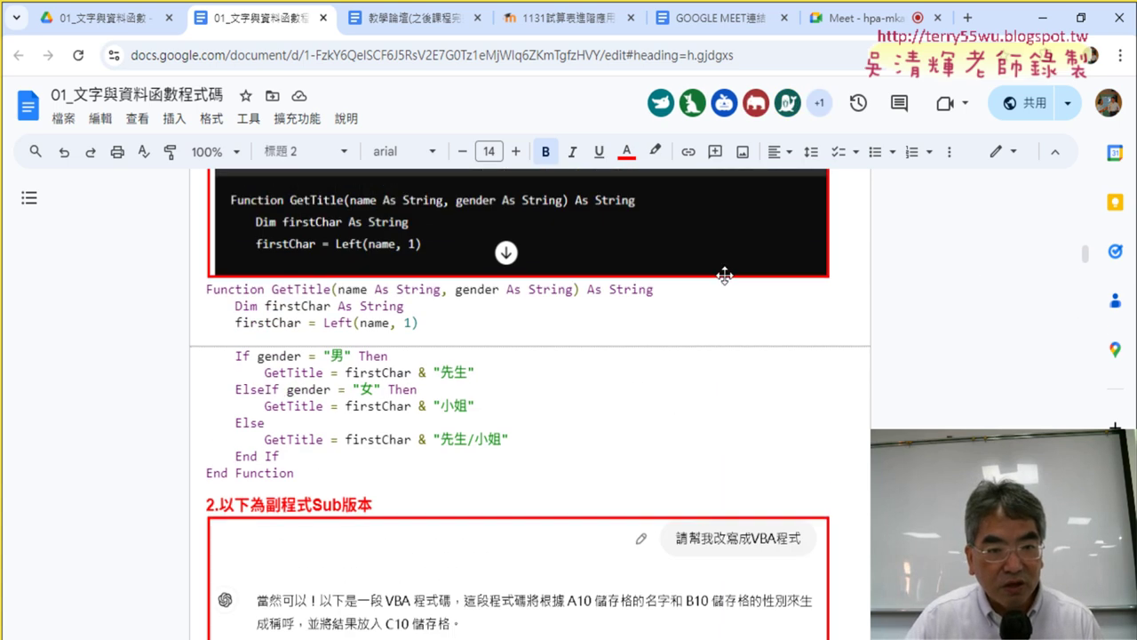
scroll(725, 275, up, 3)
scroll(725, 276, up, 4)
scroll(725, 275, up, 1)
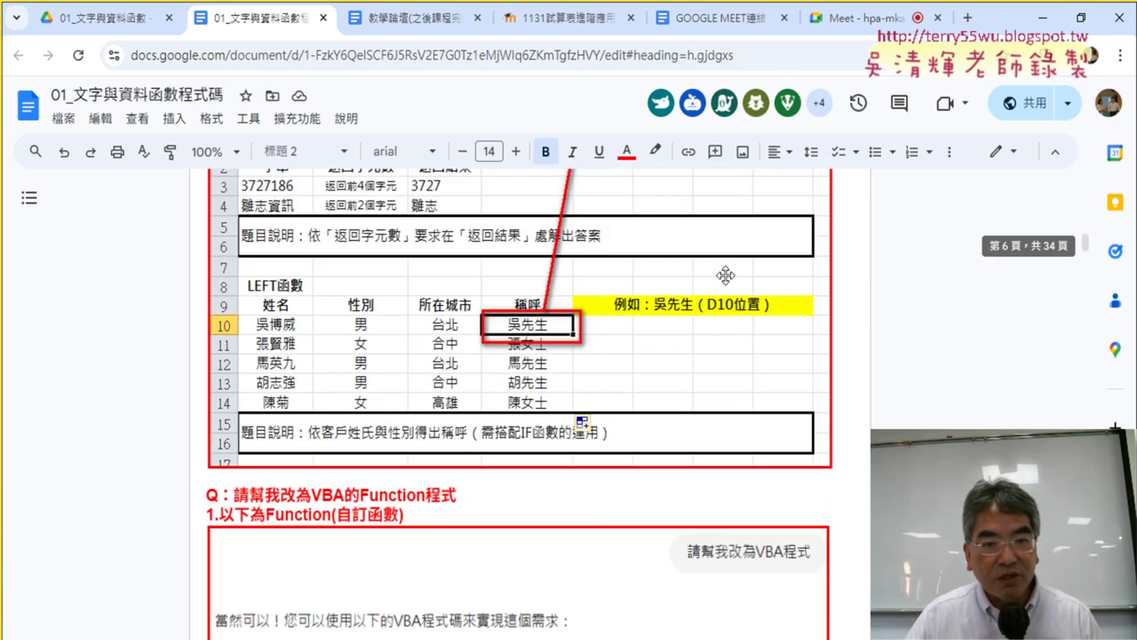
scroll(726, 273, up, 5)
scroll(725, 274, down, 5)
scroll(725, 271, down, 5)
scroll(726, 271, down, 5)
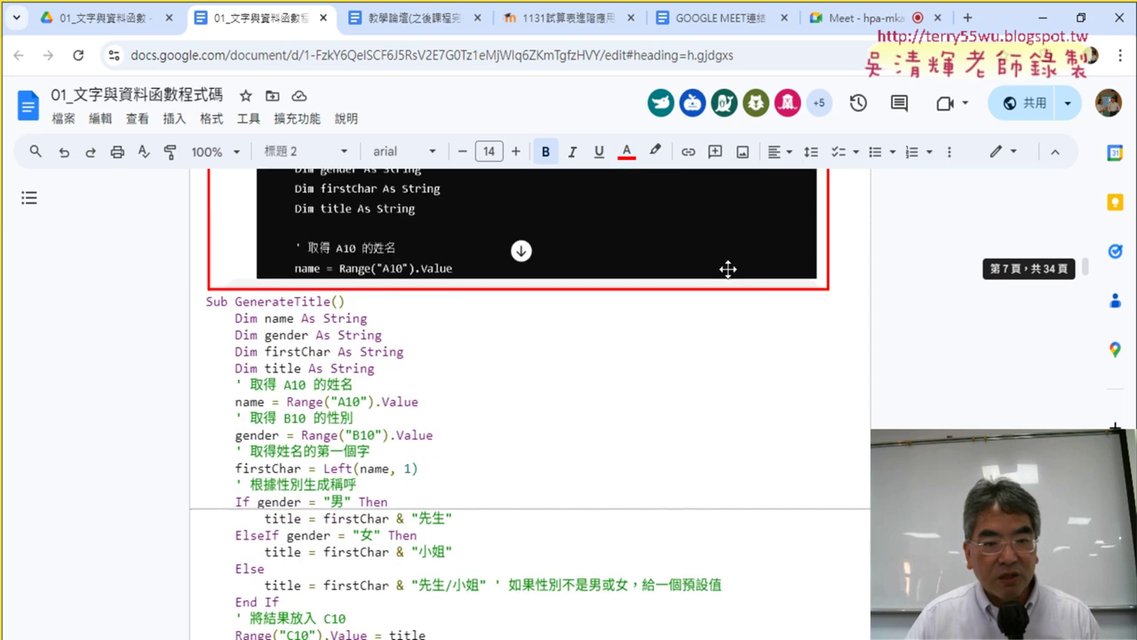
scroll(727, 270, down, 5)
scroll(728, 269, down, 2)
scroll(728, 269, down, 4)
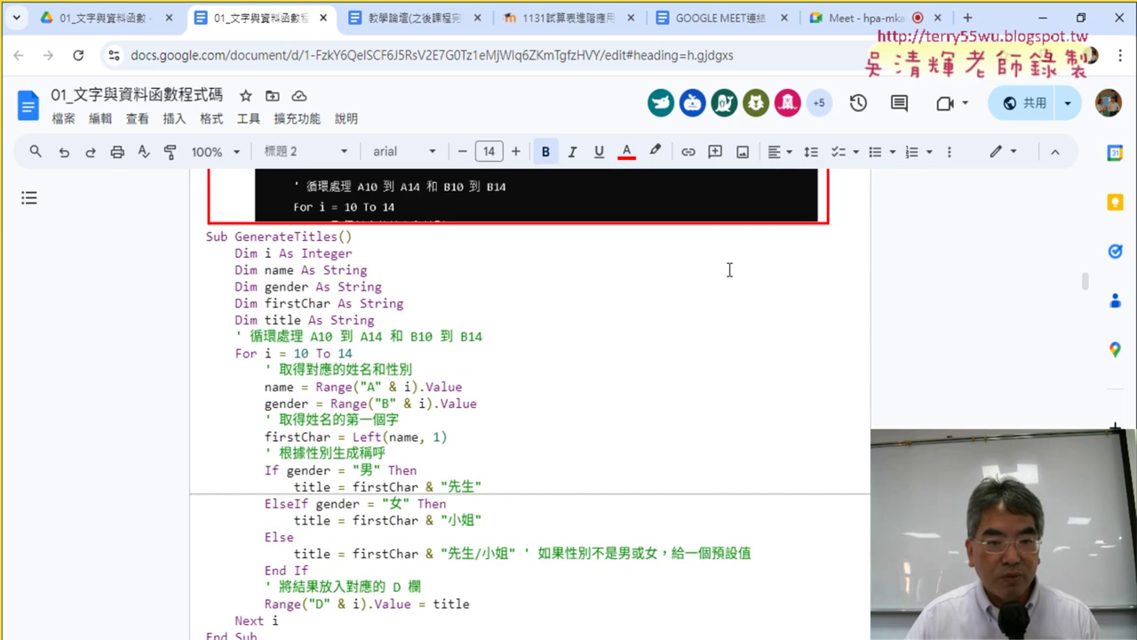
scroll(728, 269, down, 4)
scroll(728, 268, down, 6)
scroll(728, 268, down, 5)
scroll(727, 269, down, 4)
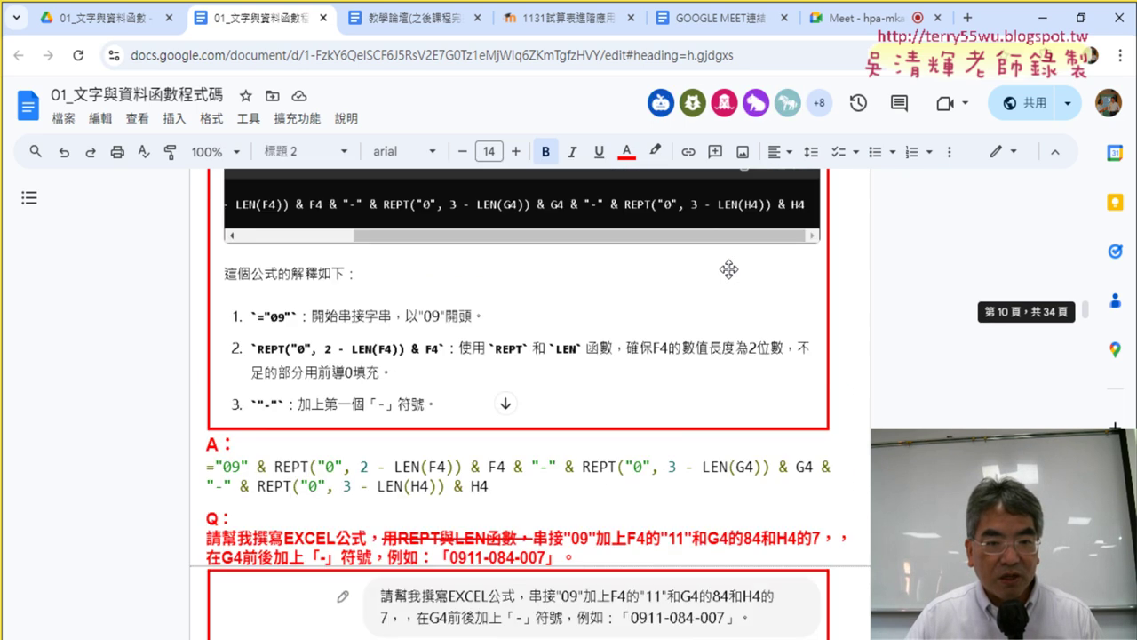
scroll(727, 268, down, 1)
scroll(729, 269, down, 3)
scroll(728, 269, down, 5)
scroll(729, 268, down, 4)
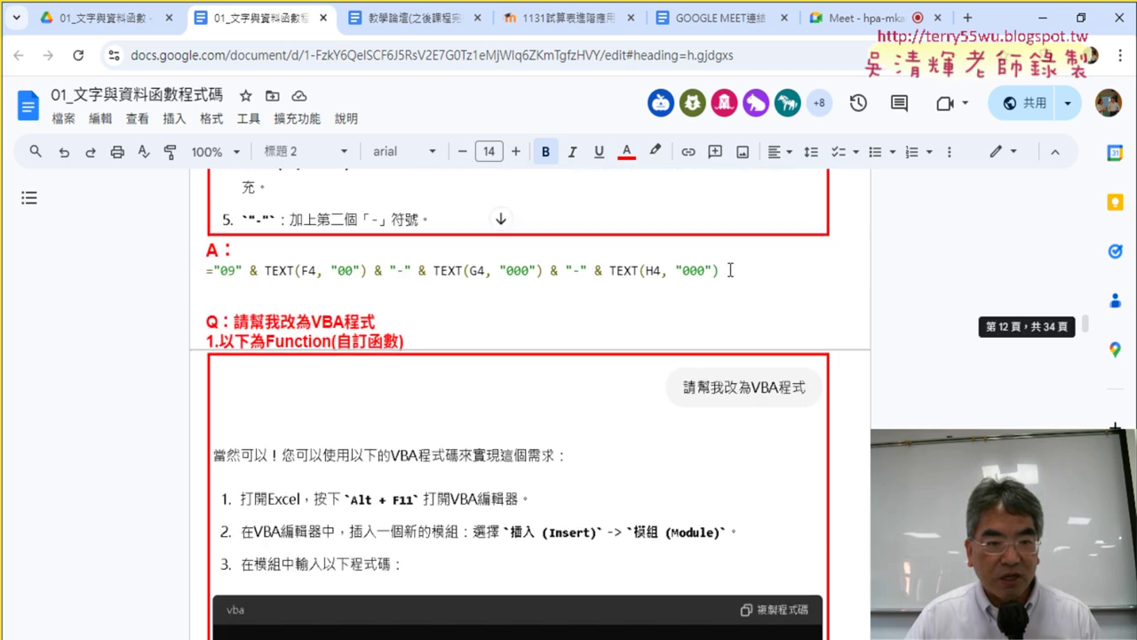
scroll(729, 268, down, 3)
scroll(729, 269, down, 3)
scroll(728, 269, up, 1)
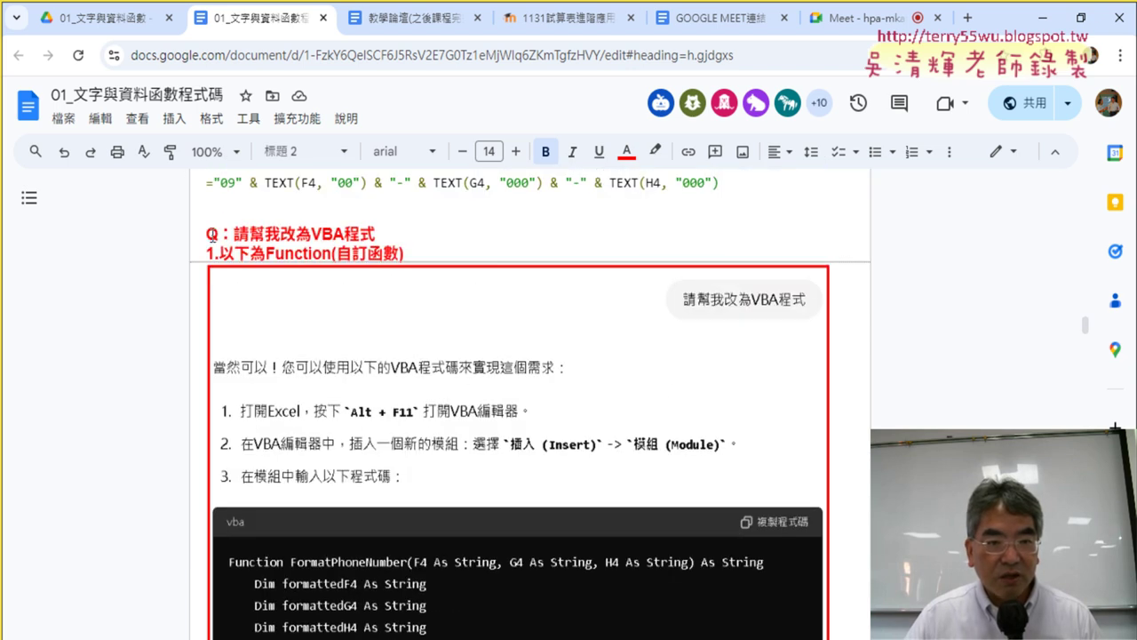
drag(229, 233, 382, 238)
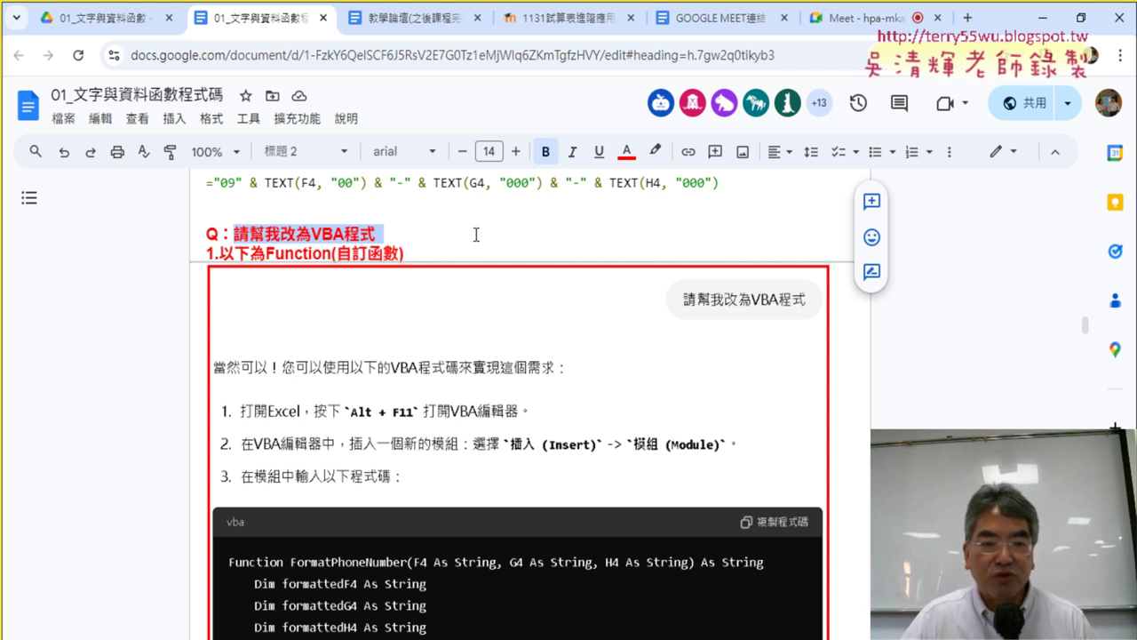
Point out FormatNumber's header, name and End Function, then select the whole function
scroll(472, 248, down, 3)
scroll(469, 246, down, 1)
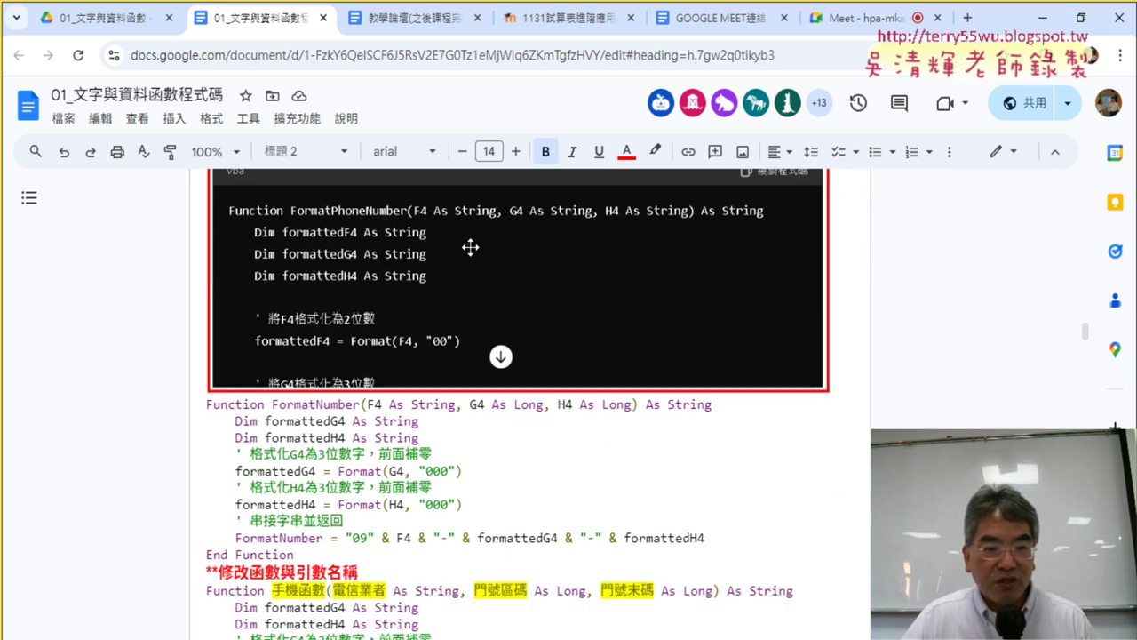
scroll(469, 246, down, 1)
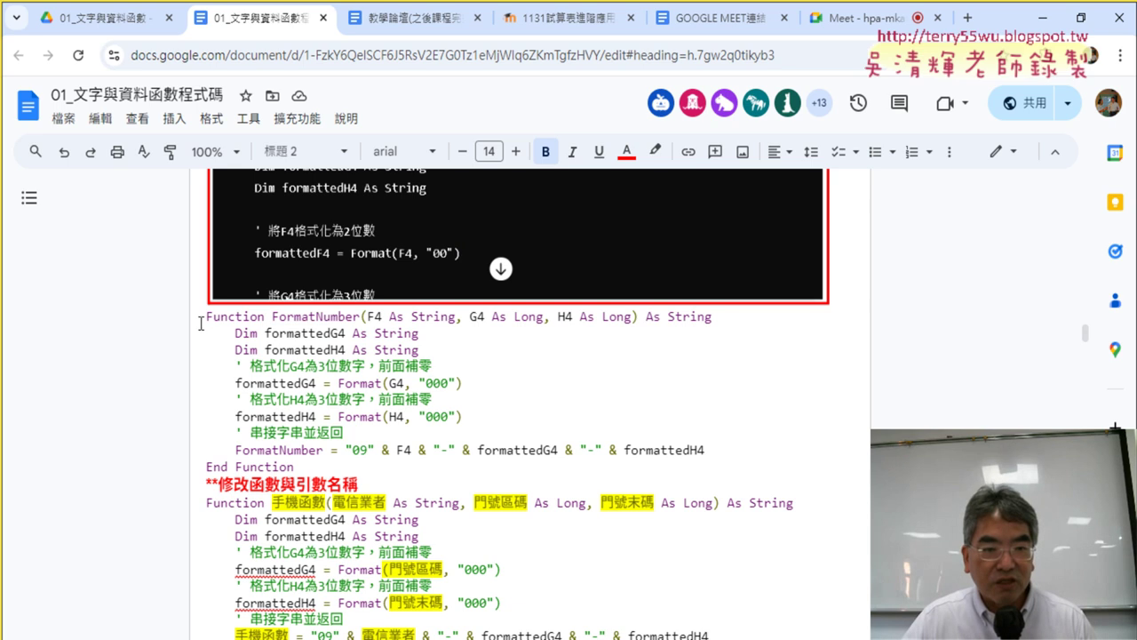
drag(202, 310, 339, 461)
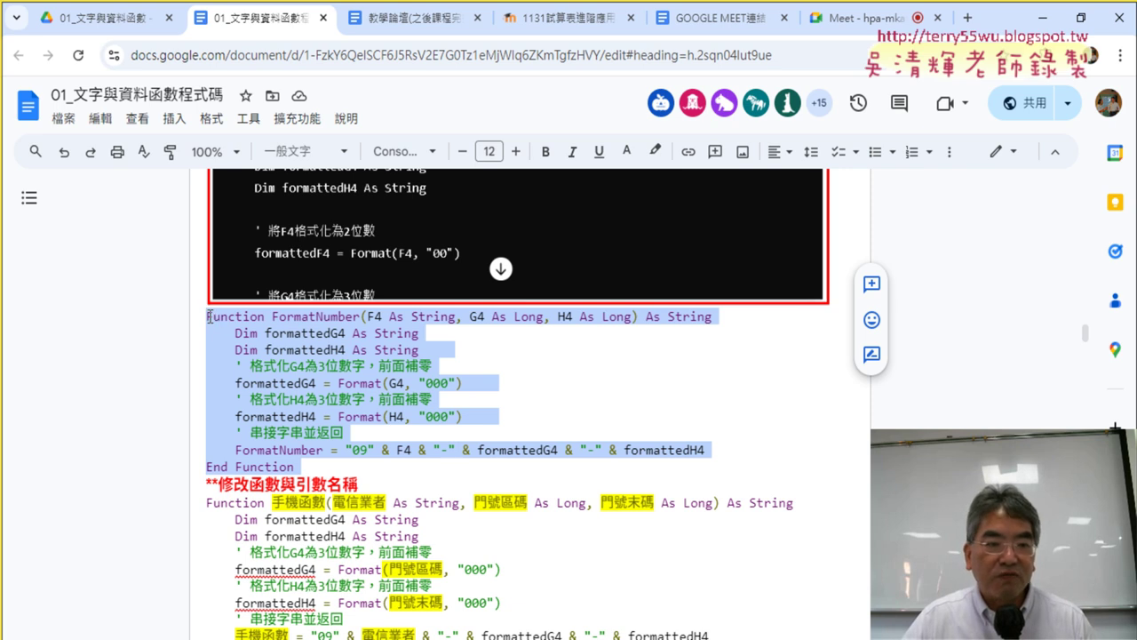
drag(207, 316, 261, 317)
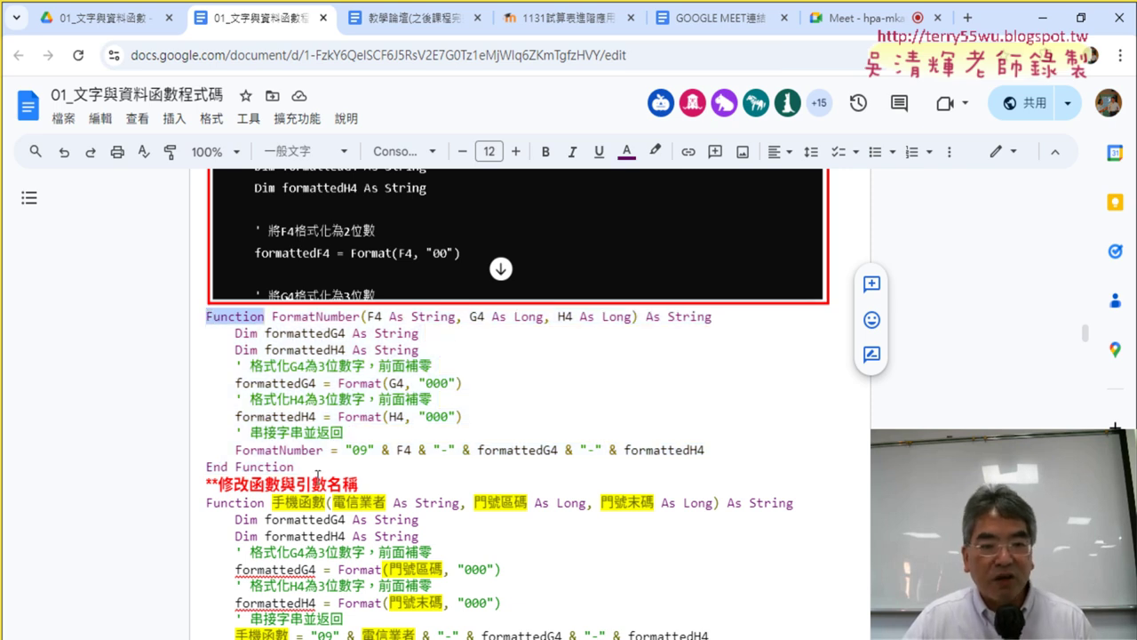
drag(294, 468, 196, 468)
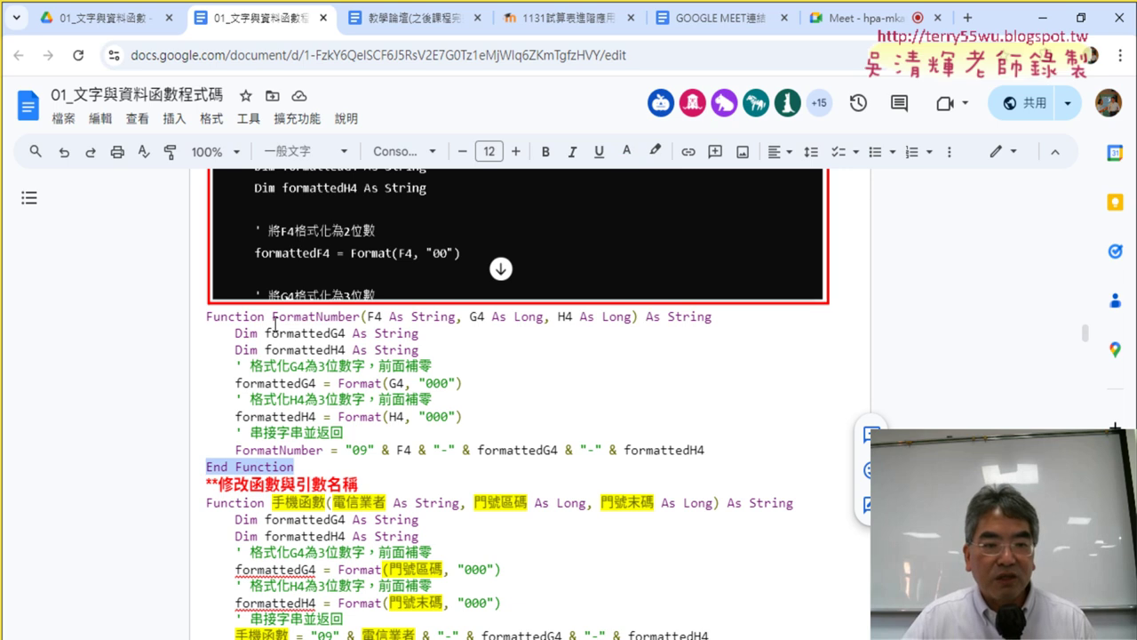
drag(272, 317, 362, 317)
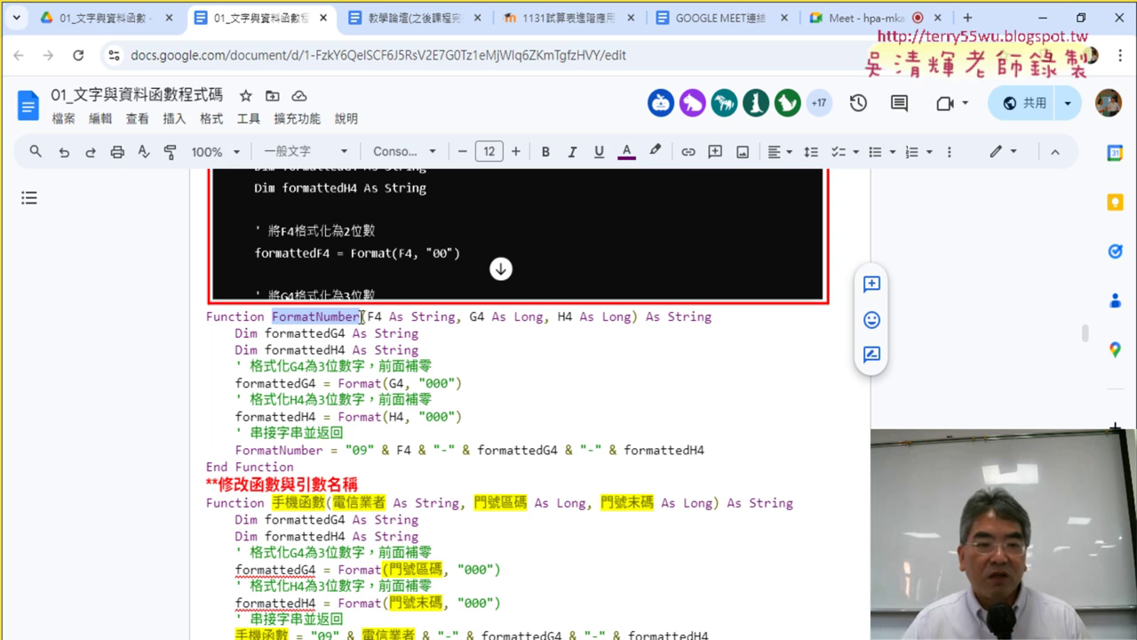
drag(294, 467, 207, 315)
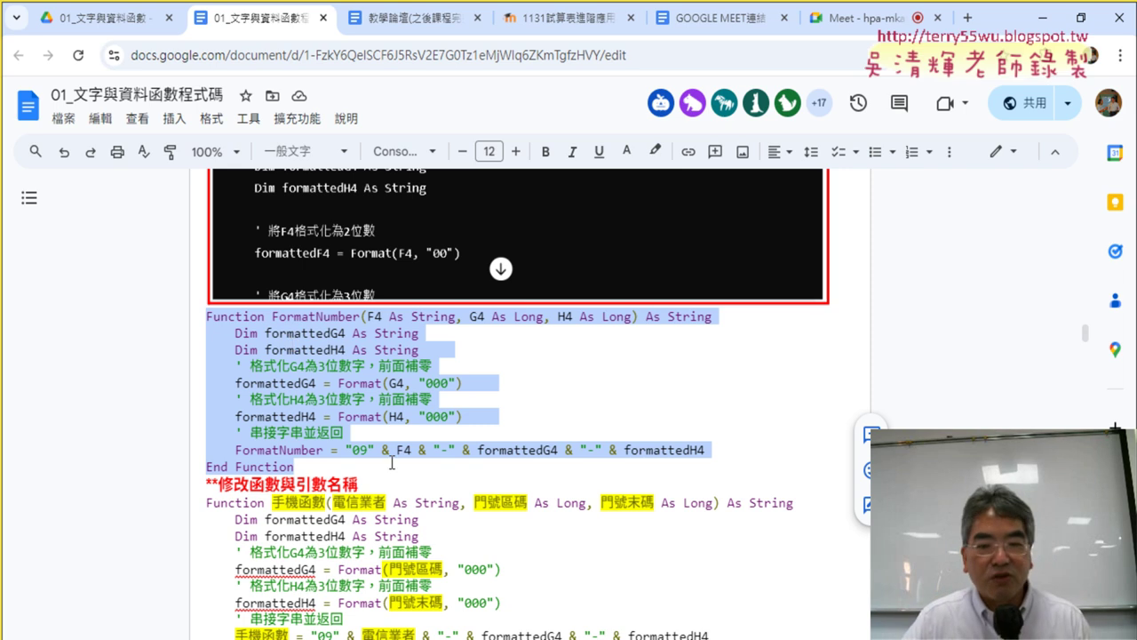
Switch to Excel, open the VBA editor with Alt+F11, check a sheet module's Insert options, then close it
key(alt+Tab)
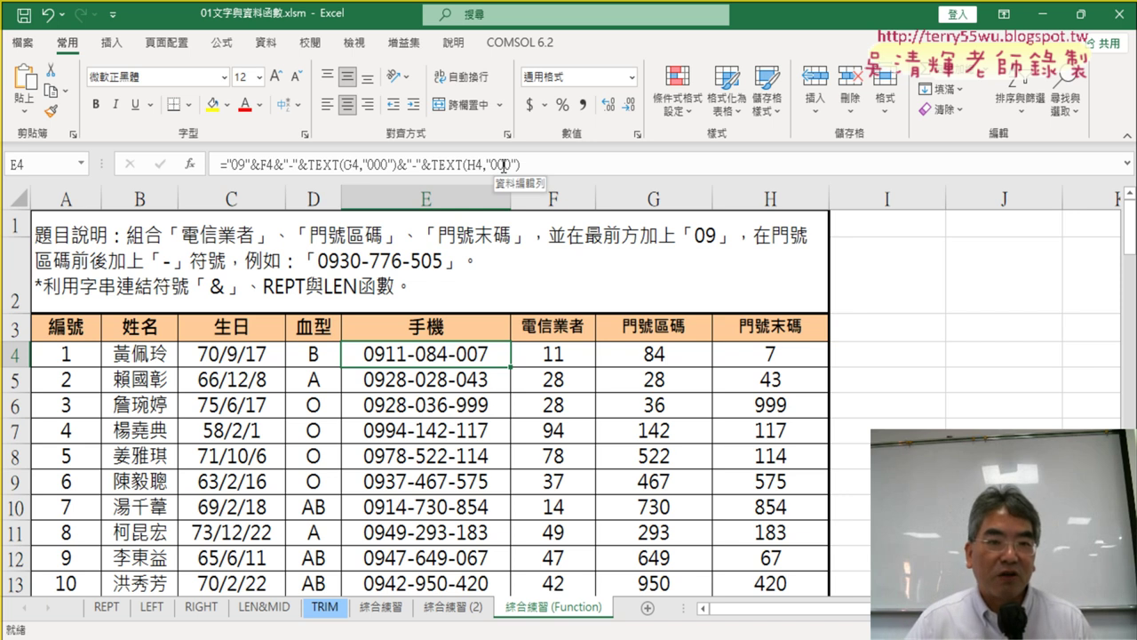
click(609, 280)
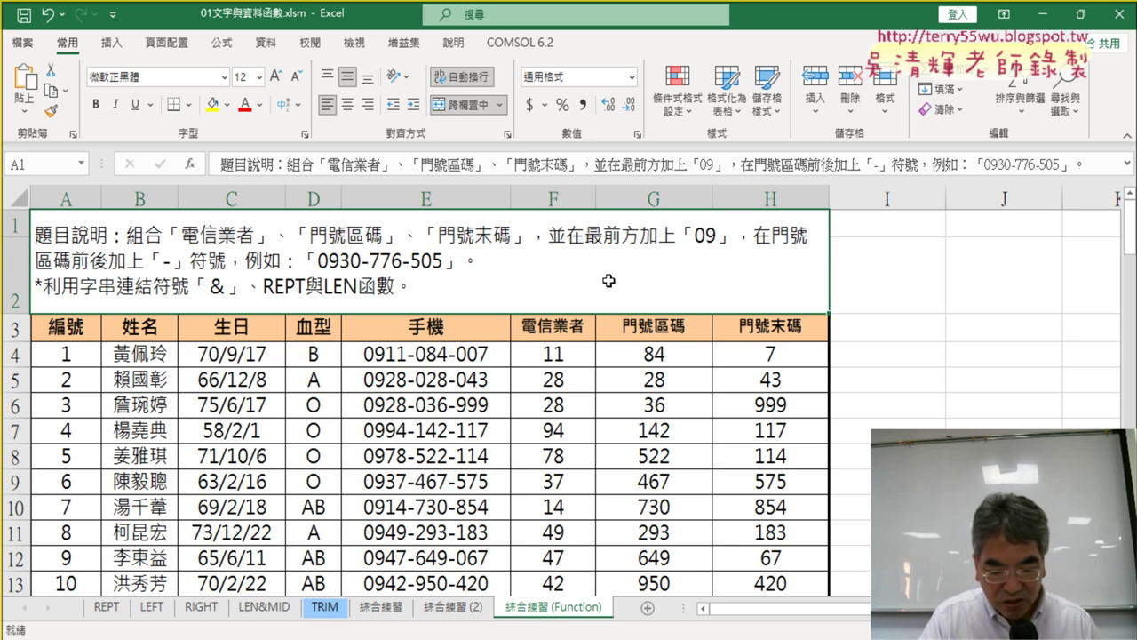
key(alt+F11)
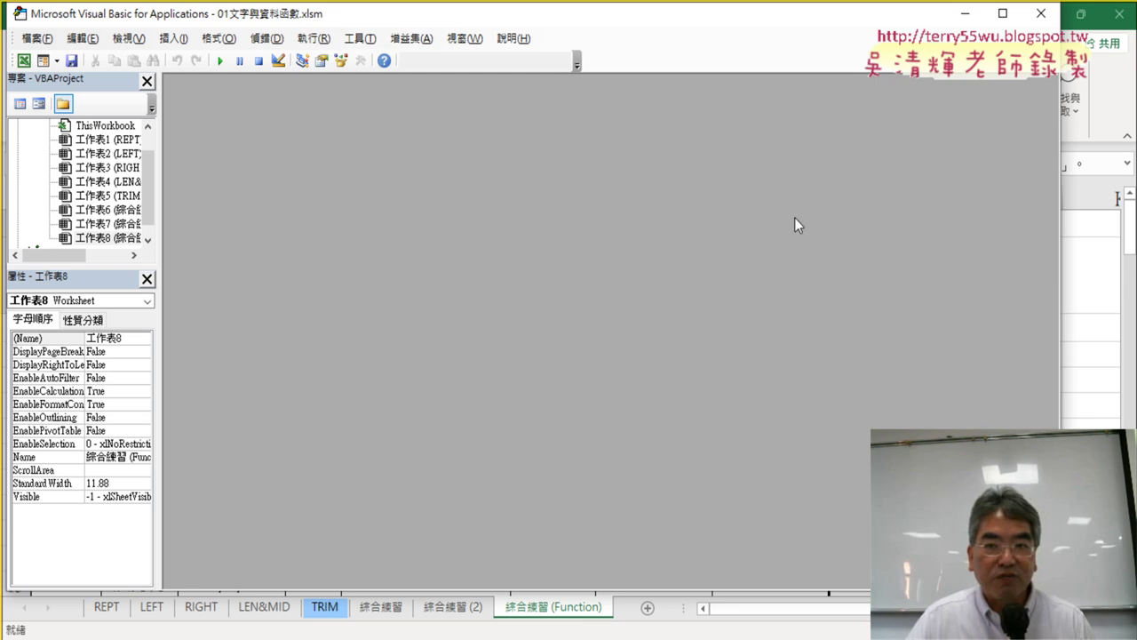
double_click(826, 19)
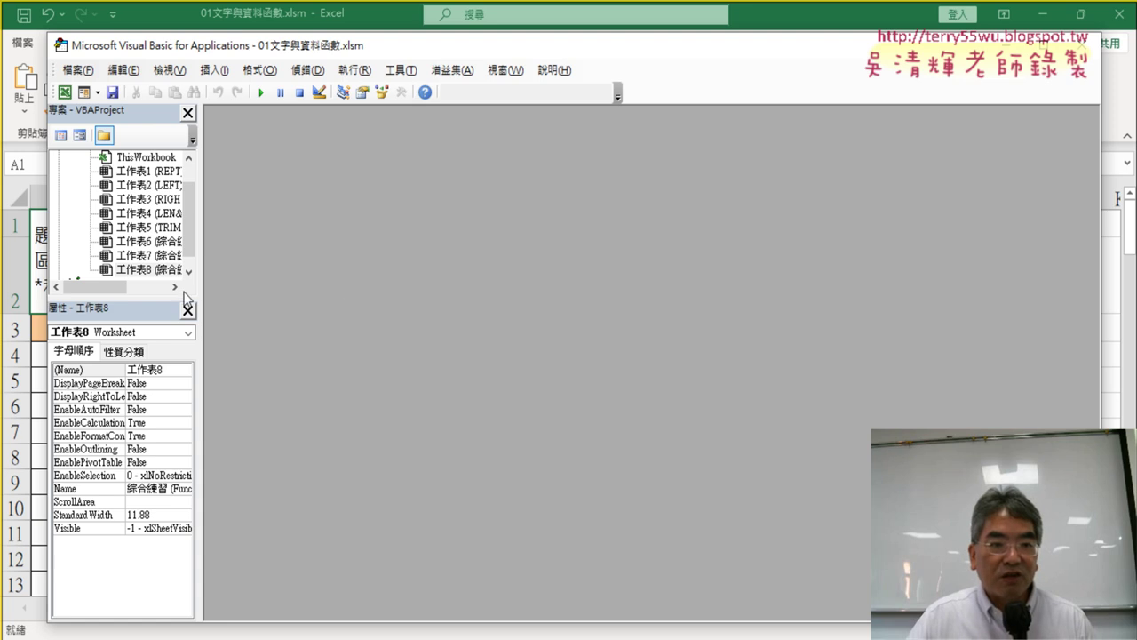
drag(163, 302, 163, 371)
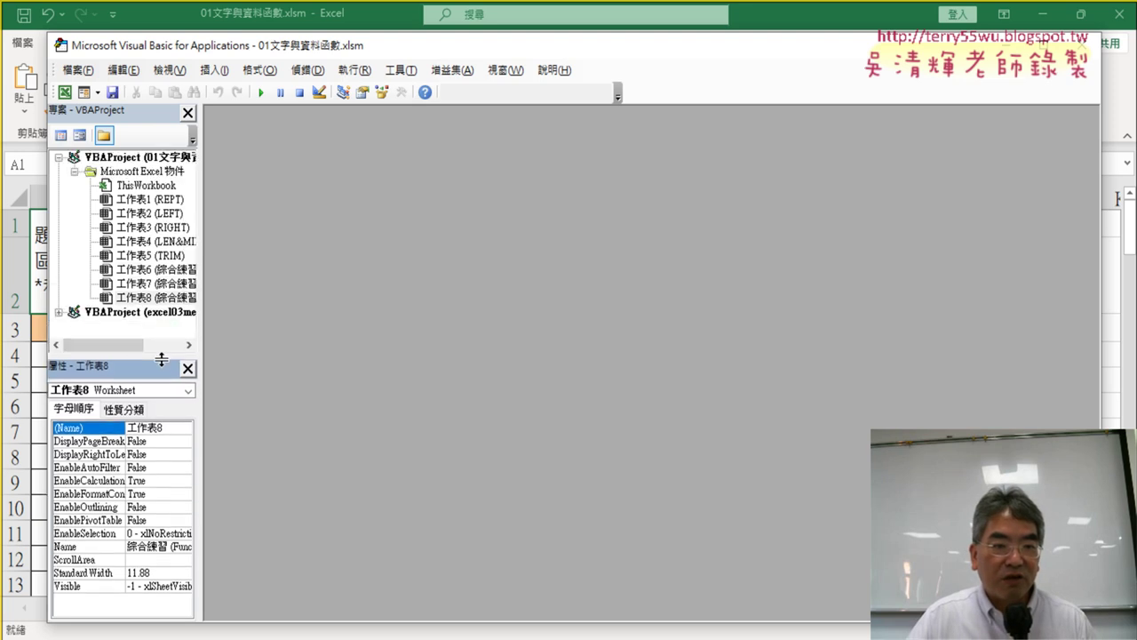
right_click(137, 229)
mouse_move(204, 322)
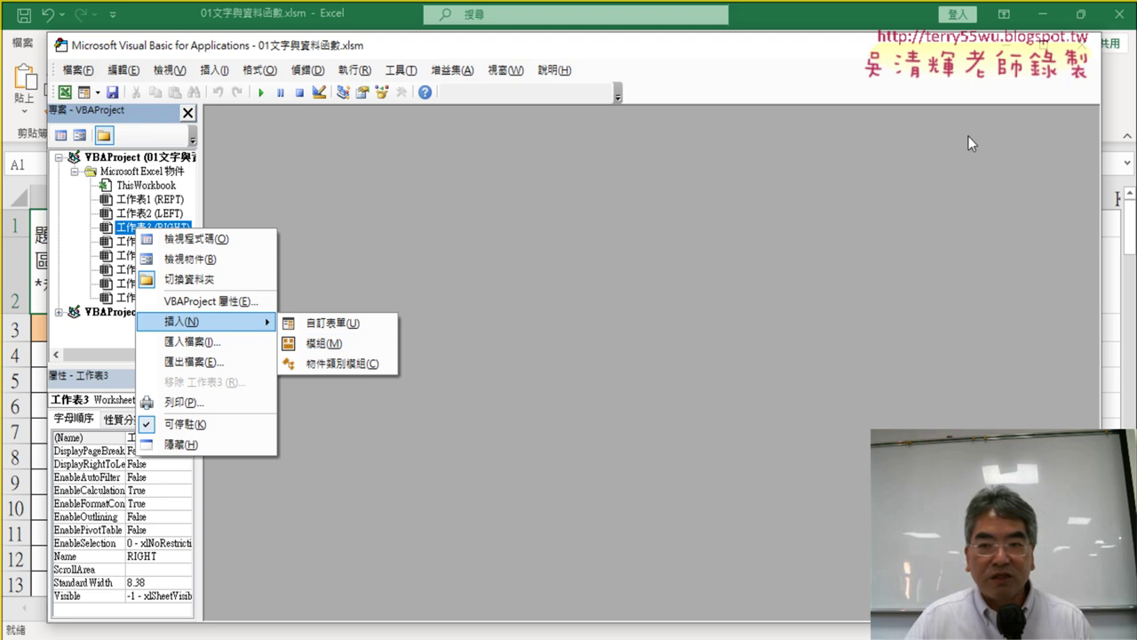
click(1082, 46)
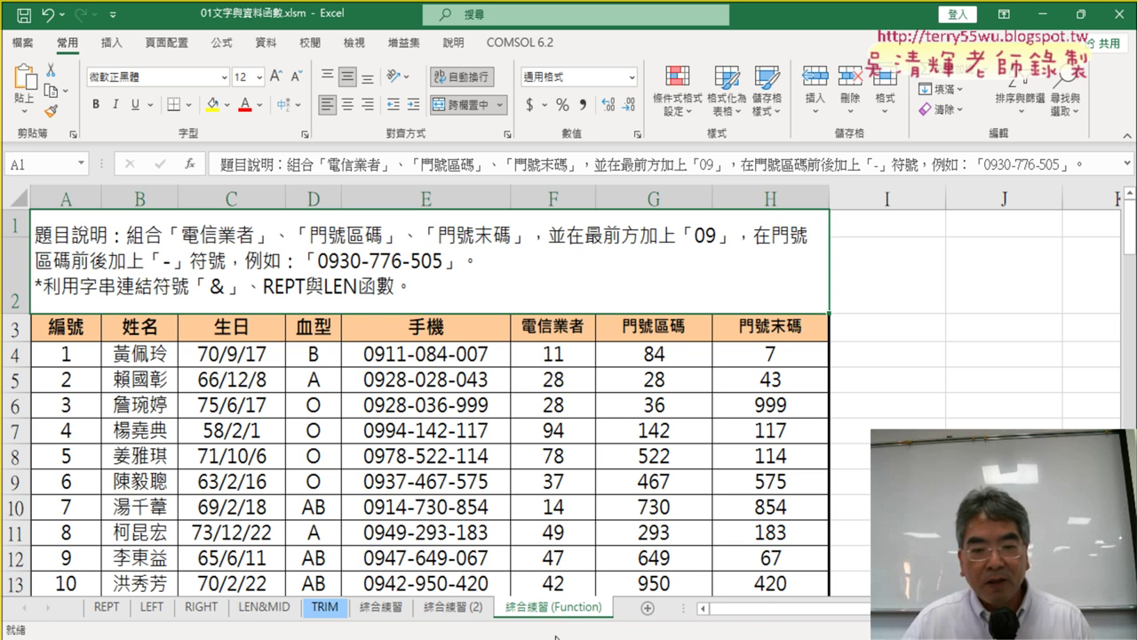
Delete the phone-number formulas in E4:E103 on the 綜合練習 (Function) sheet
click(434, 607)
click(565, 609)
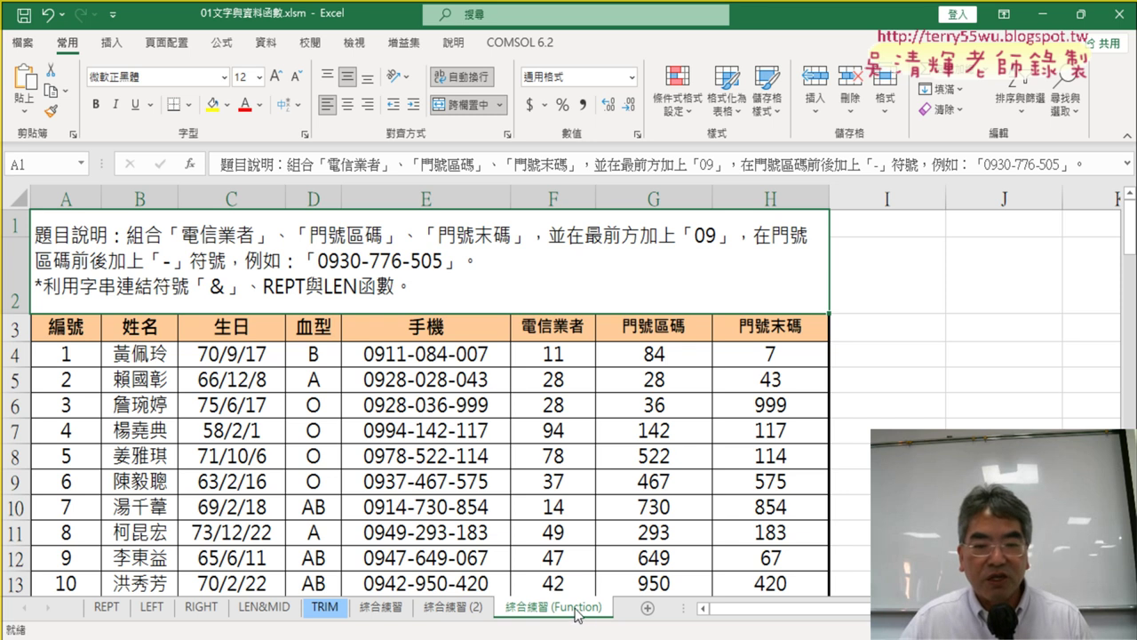
click(452, 353)
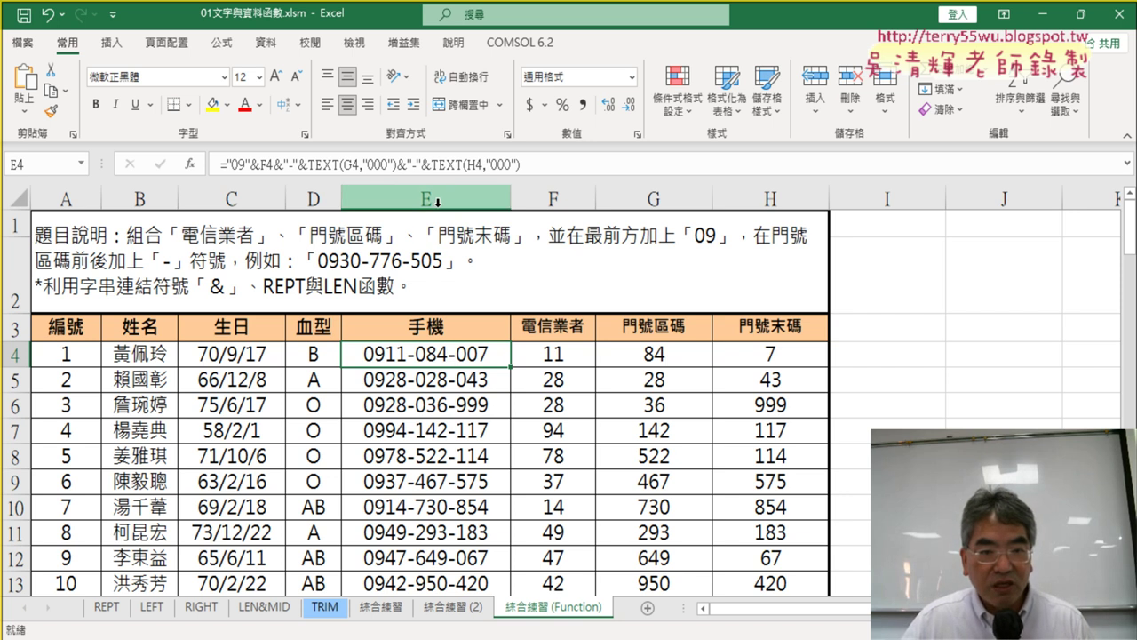
drag(429, 353, 426, 583)
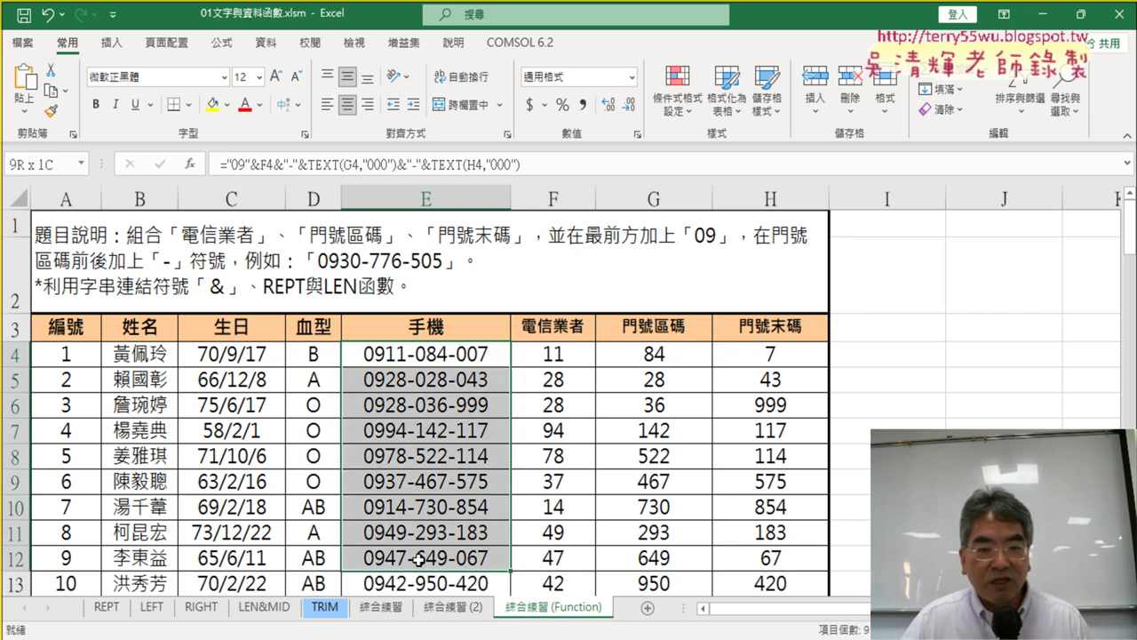
click(441, 363)
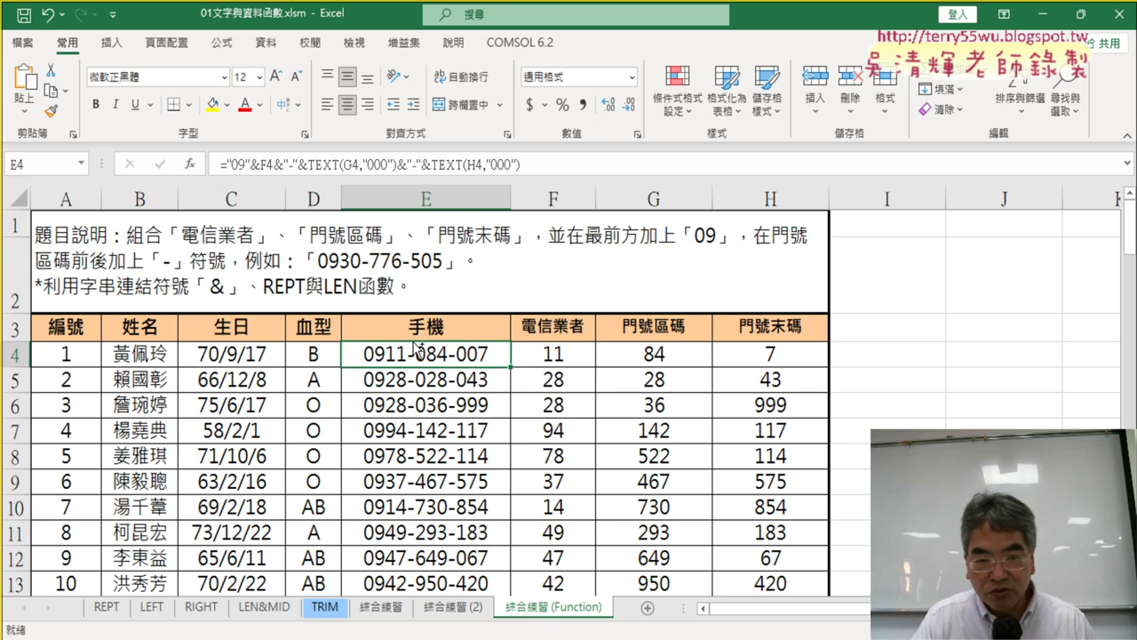
key(ctrl+shift+Down)
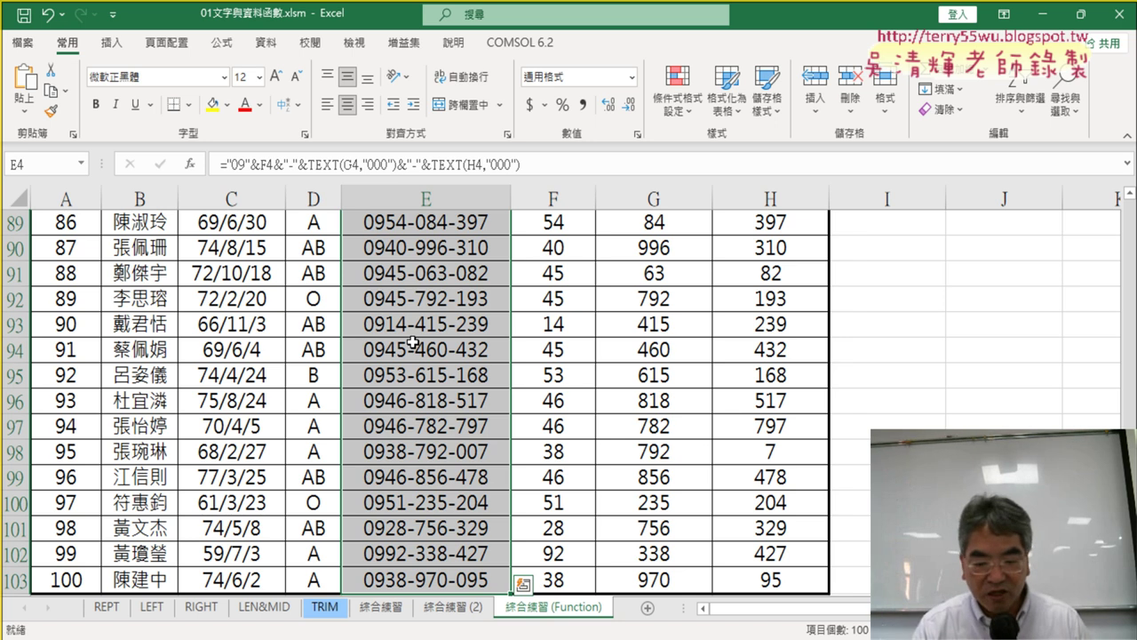
key(Delete)
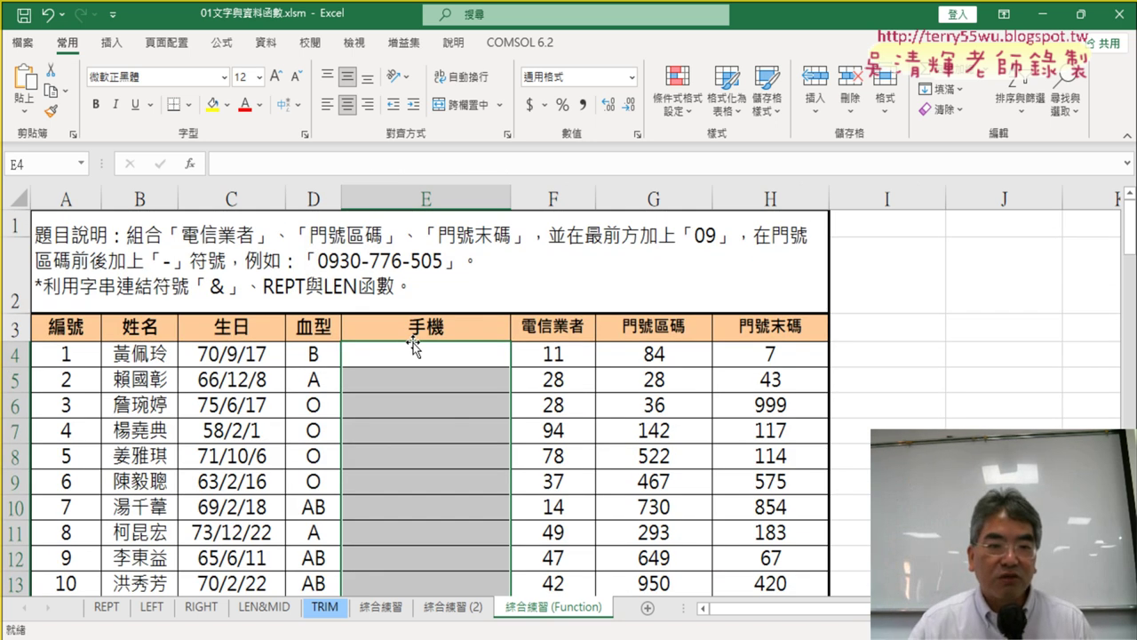
click(444, 354)
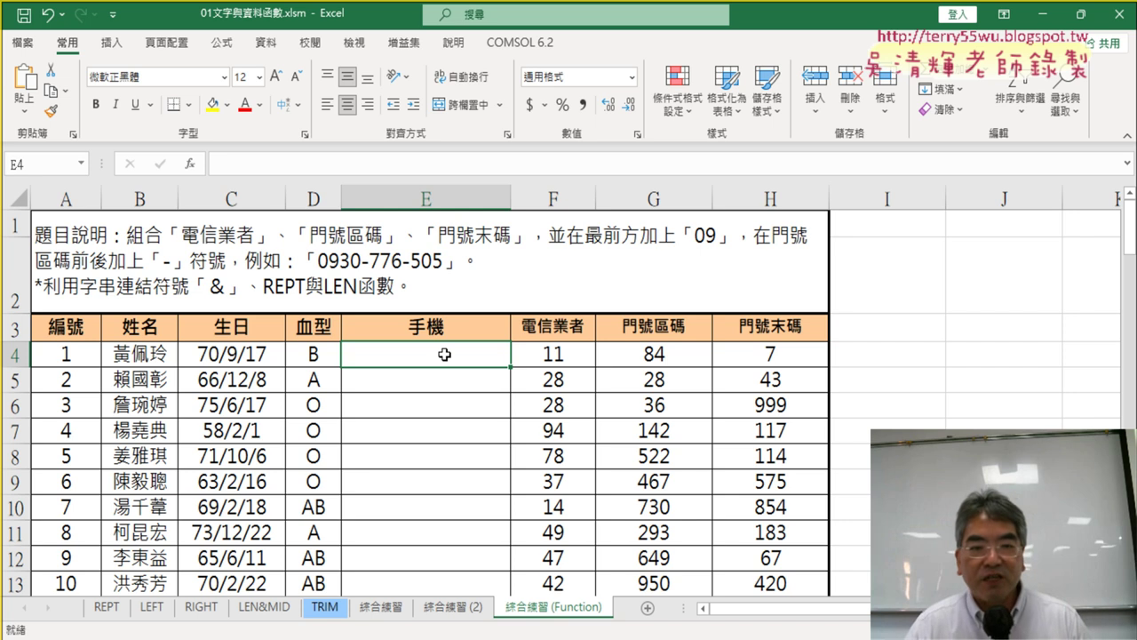